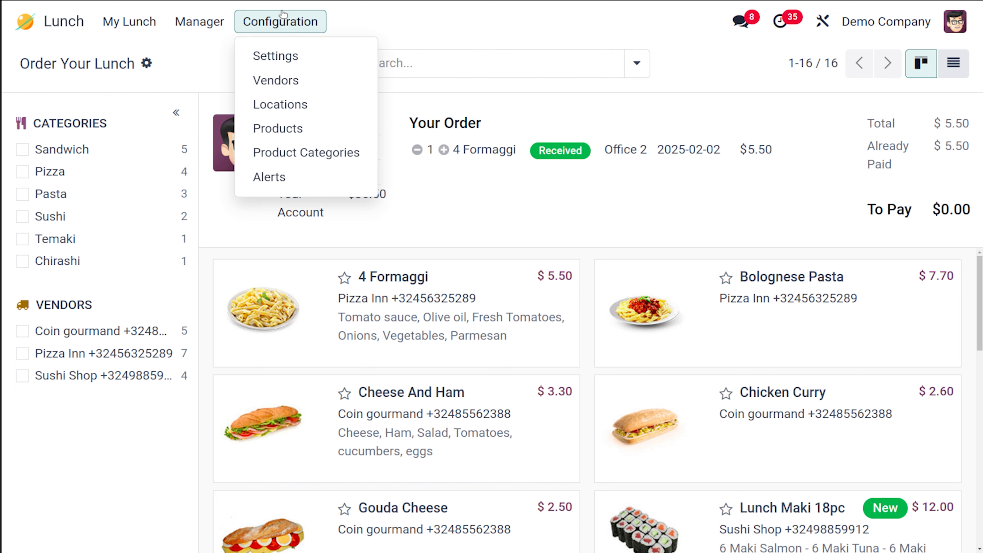
Go to Configuration > Vendors and start a blank new vendor record.
click(277, 82)
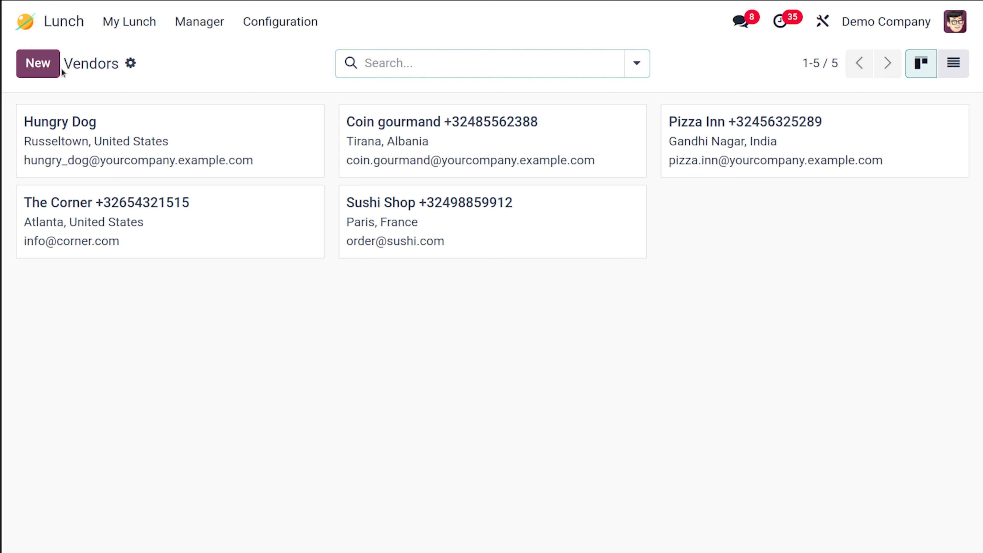
click(34, 62)
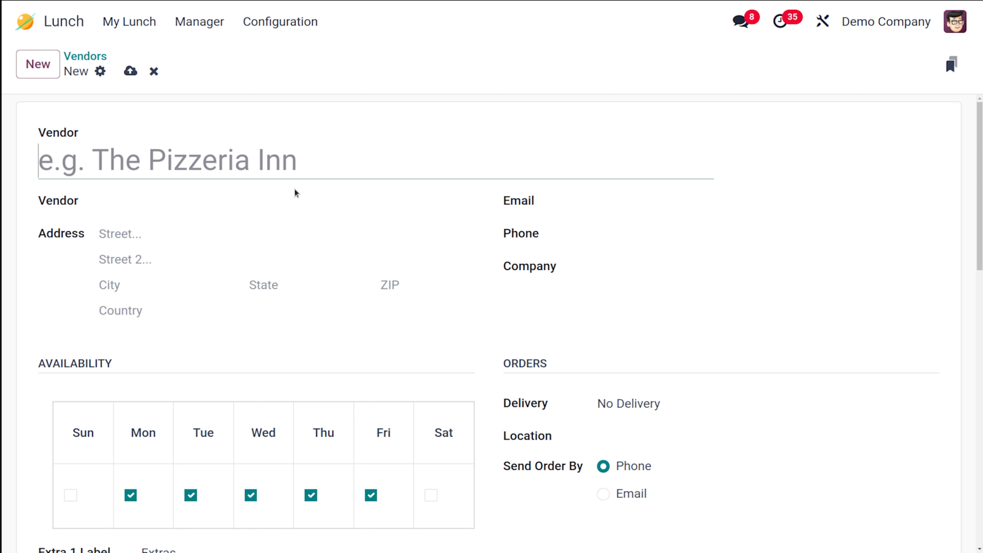
click(147, 206)
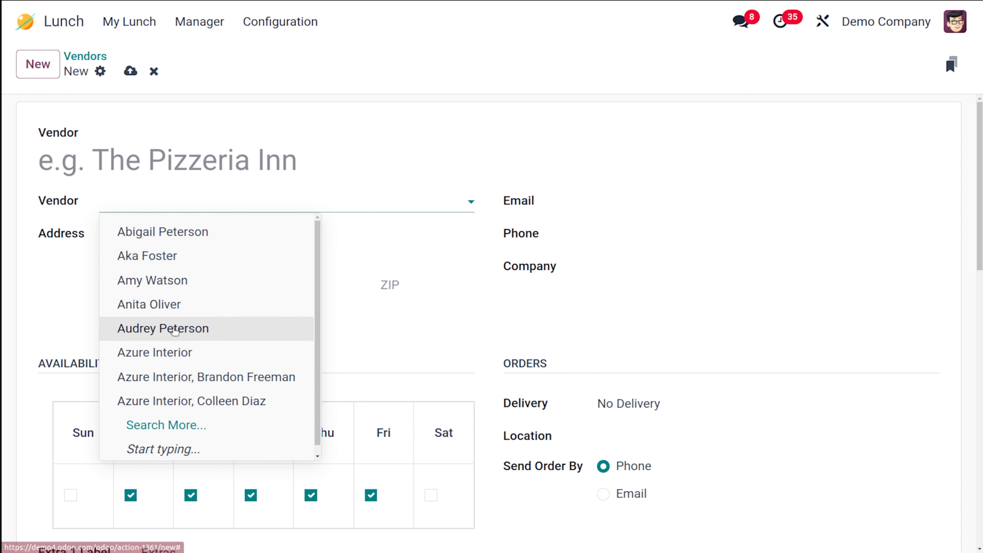
click(173, 330)
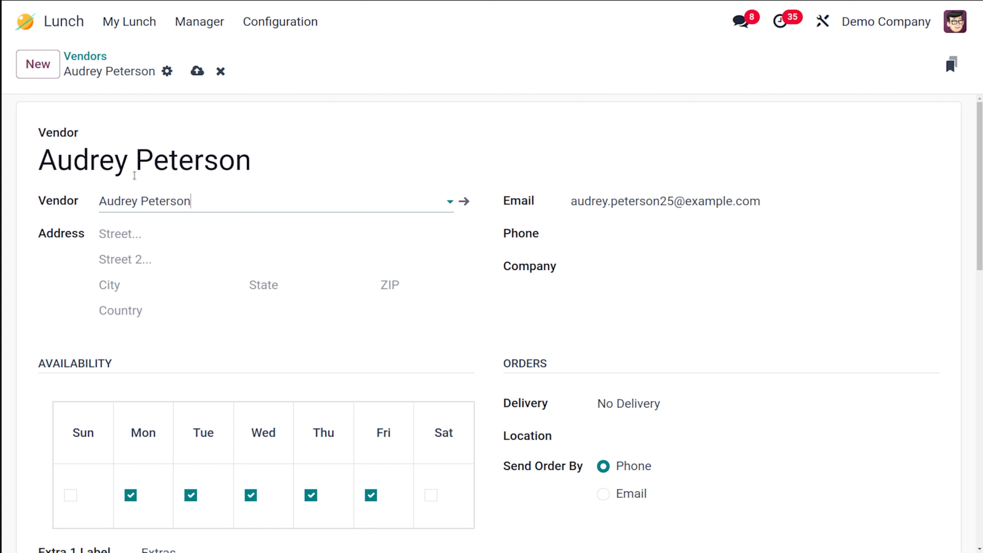
click(198, 209)
drag(230, 201, 66, 199)
key(BackSpace)
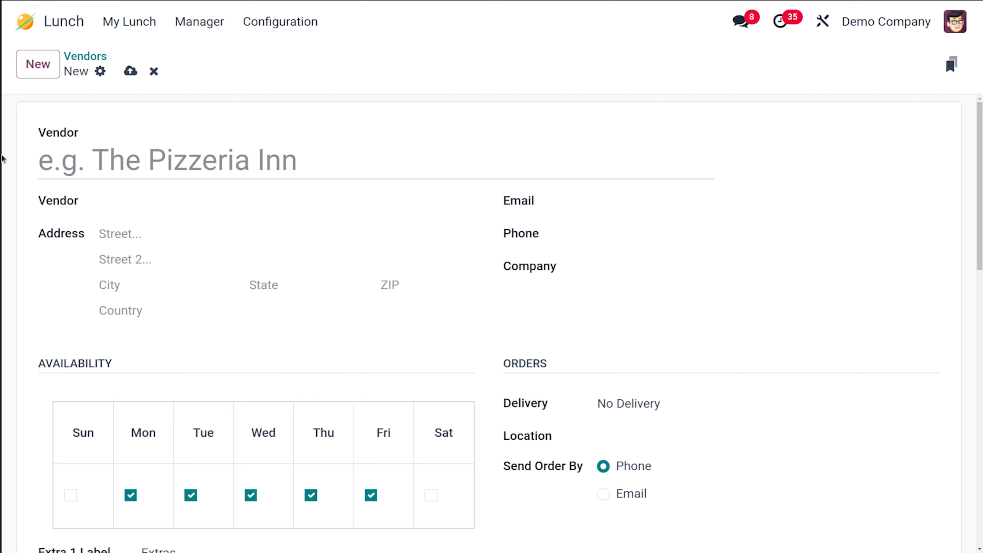
Name the vendor 'The Pizzeria Inn' and create a linked vendor contact with the same name.
click(105, 153)
text(Th)
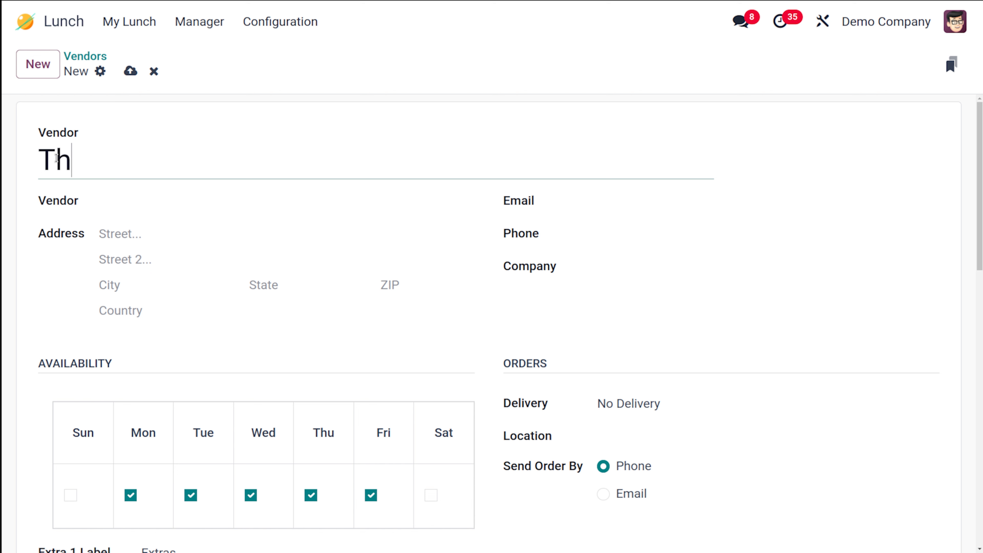
text(e Pizzeria Inn)
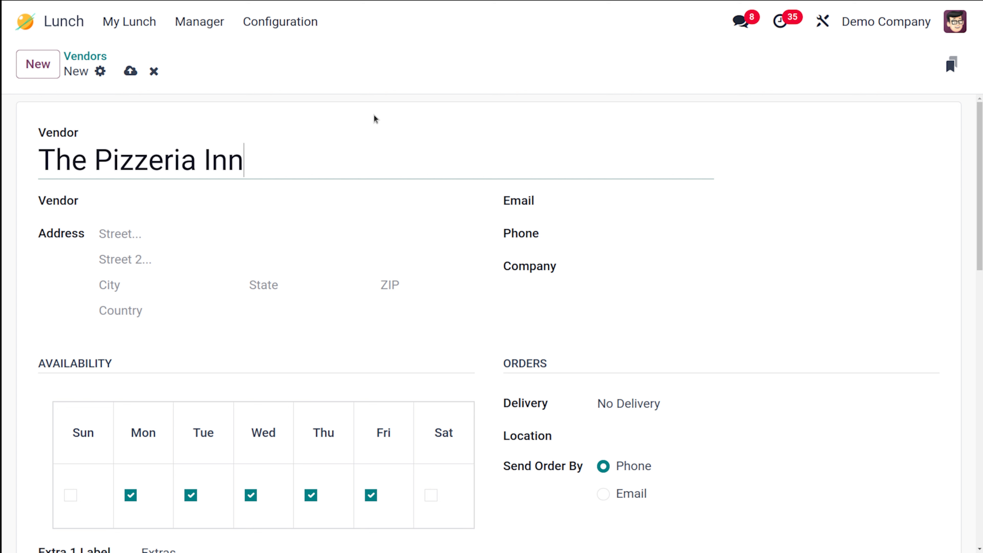
click(230, 195)
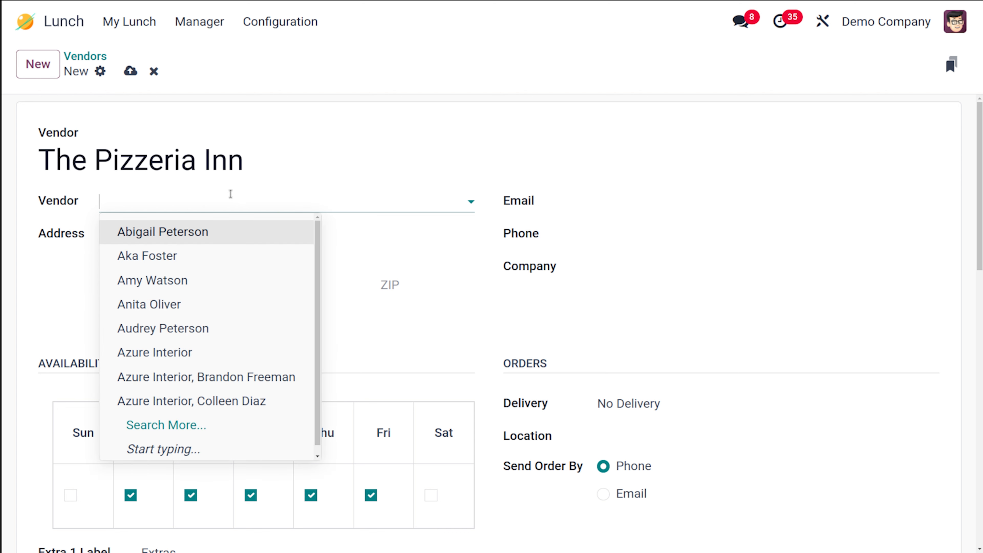
text(Th)
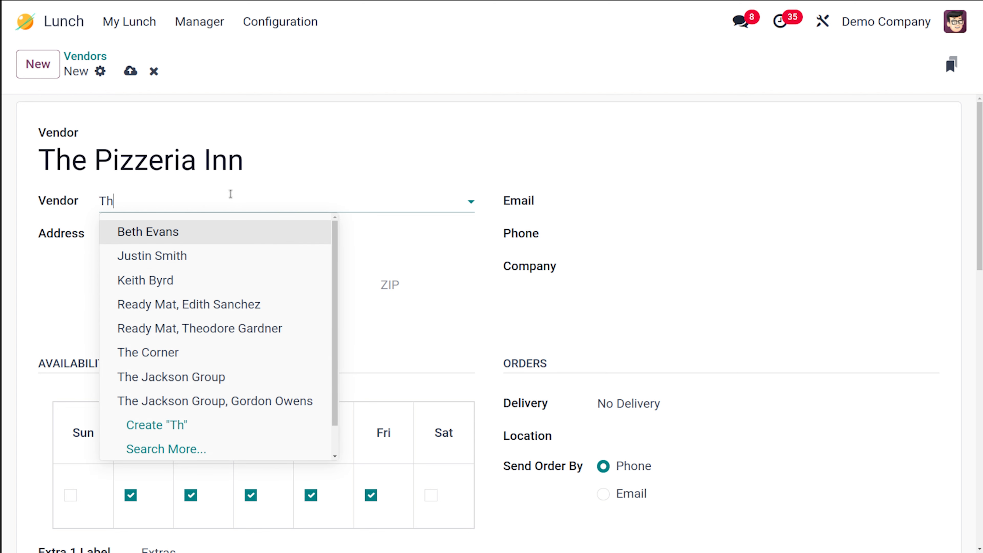
text(e Pi)
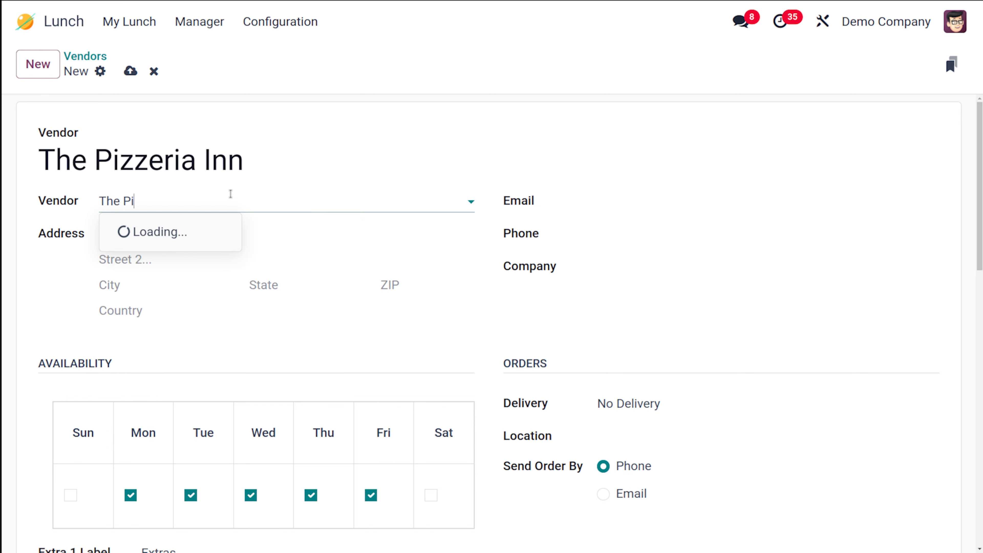
text(zzeria)
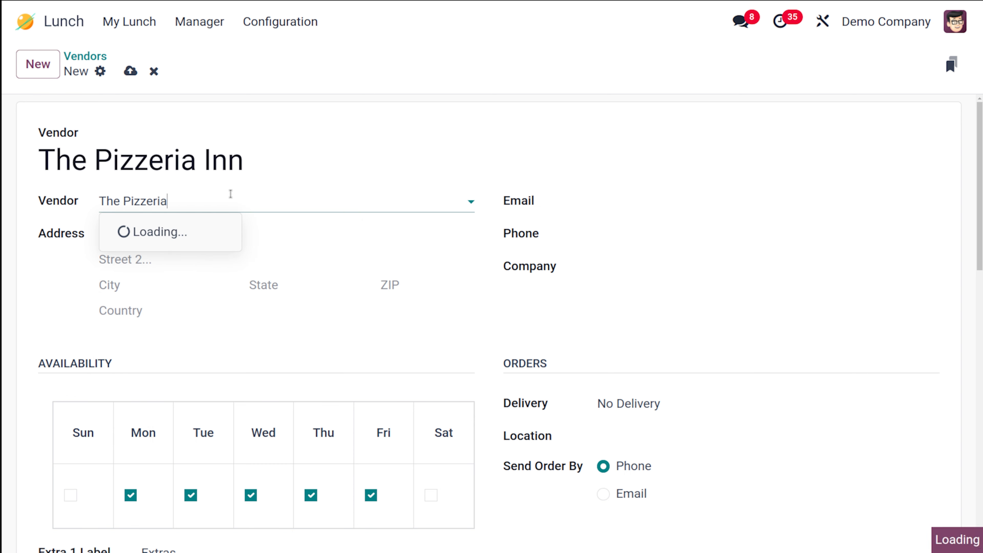
text( Inn)
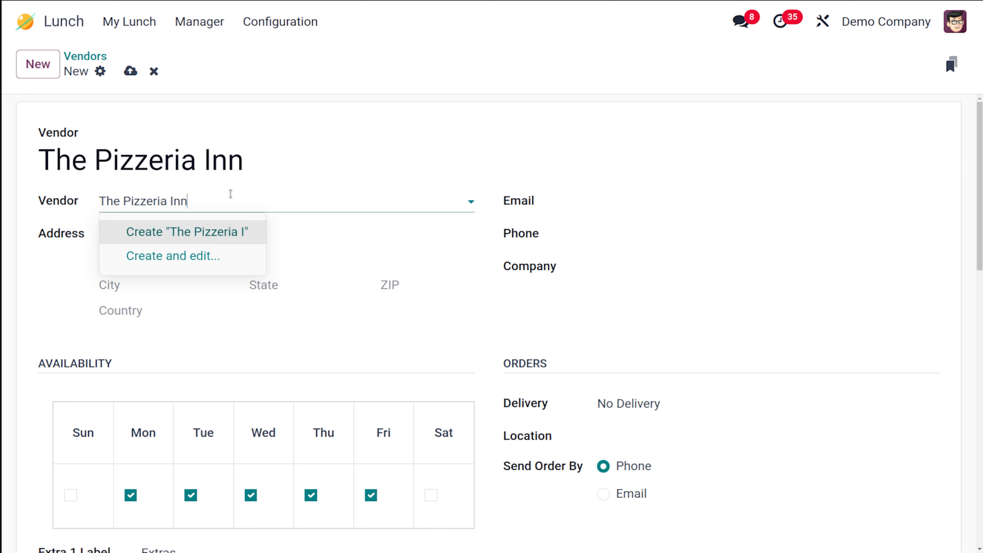
click(230, 239)
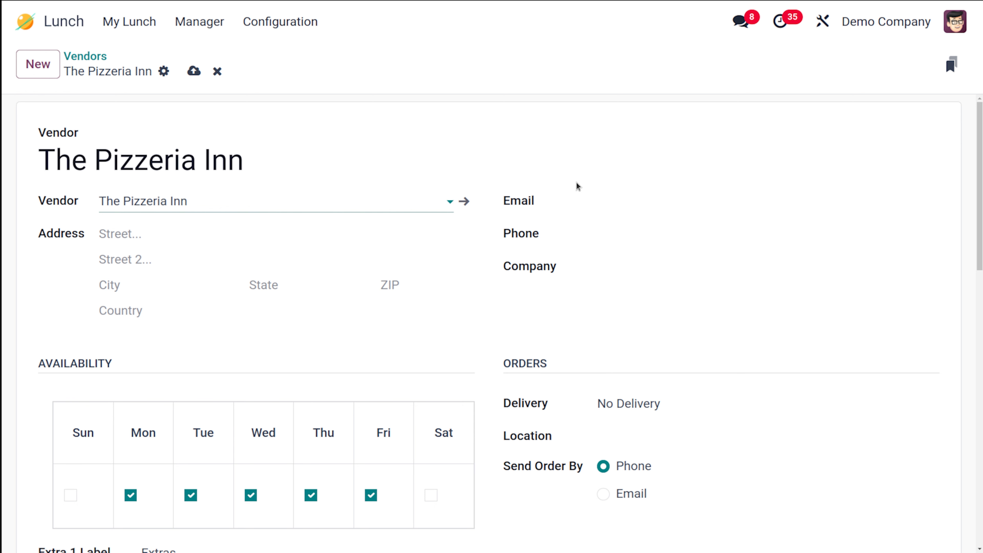
Enter the vendor contact's e-mail address and phone number.
click(602, 199)
text(Pizze)
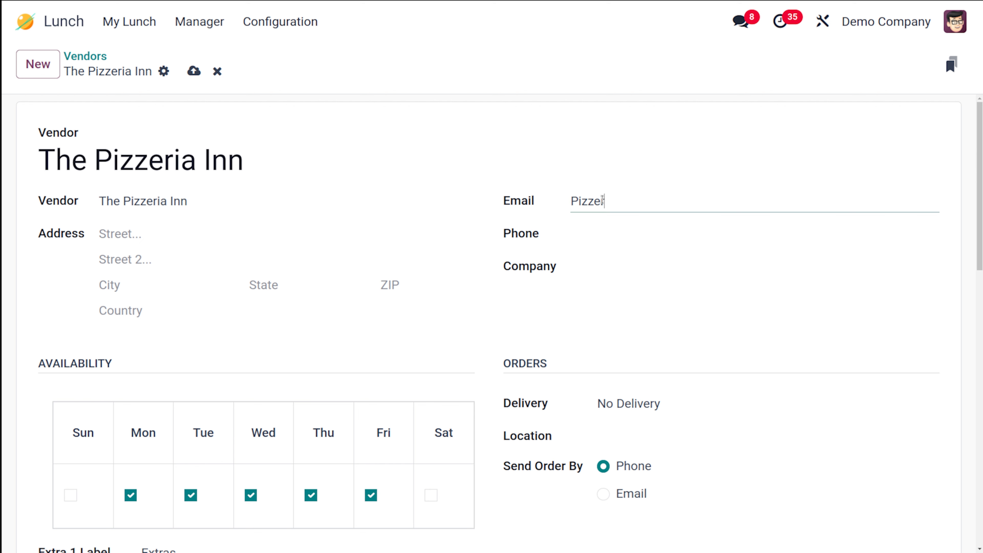
text(ria@example.com)
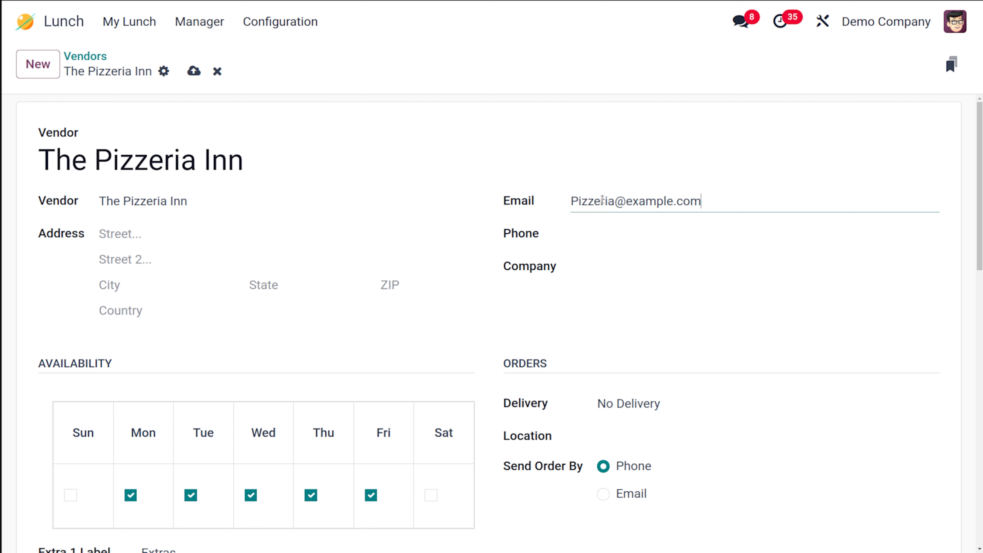
click(636, 233)
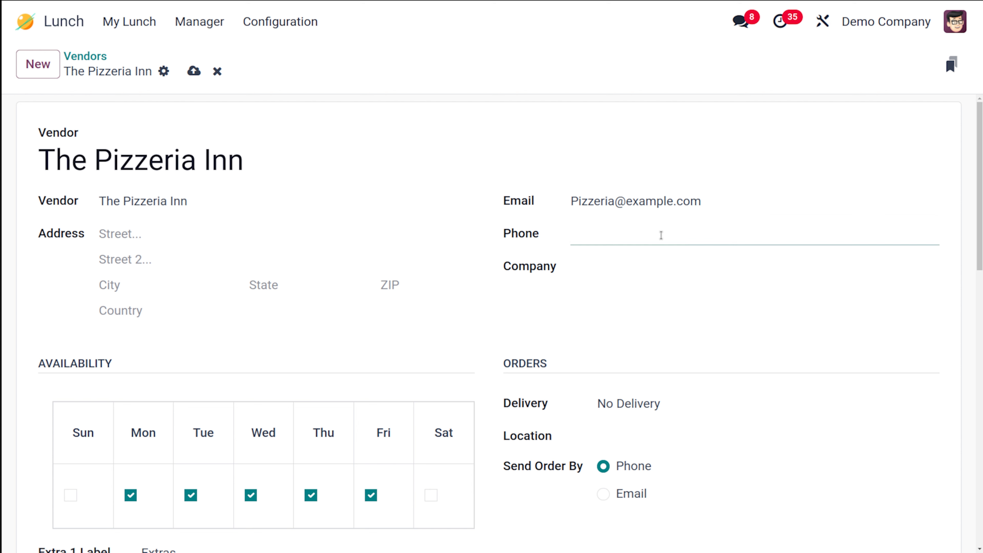
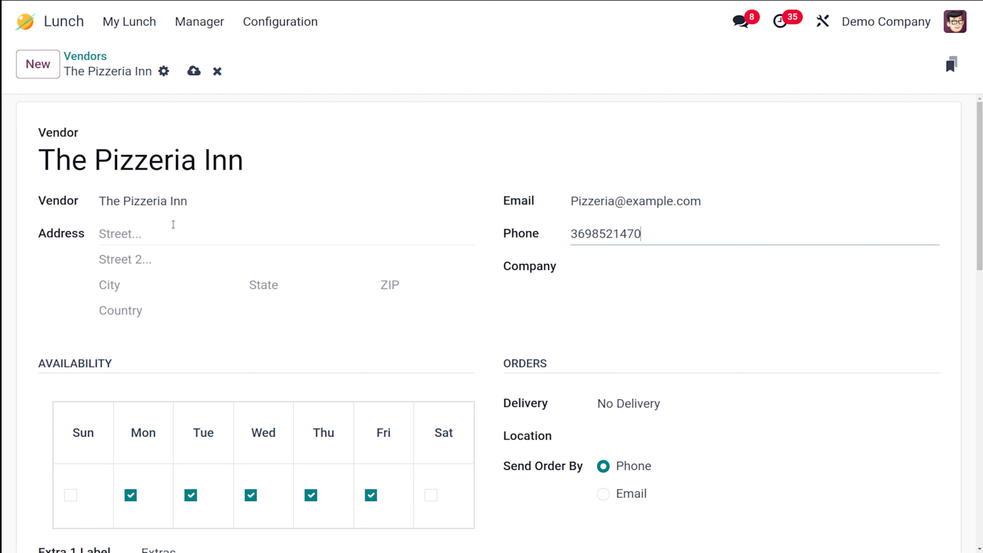
Add Saturday to the vendor's availability days.
scroll(200, 270, down, 4)
scroll(199, 271, up, 4)
scroll(305, 314, down, 7)
scroll(306, 318, up, 1)
scroll(306, 319, up, 1)
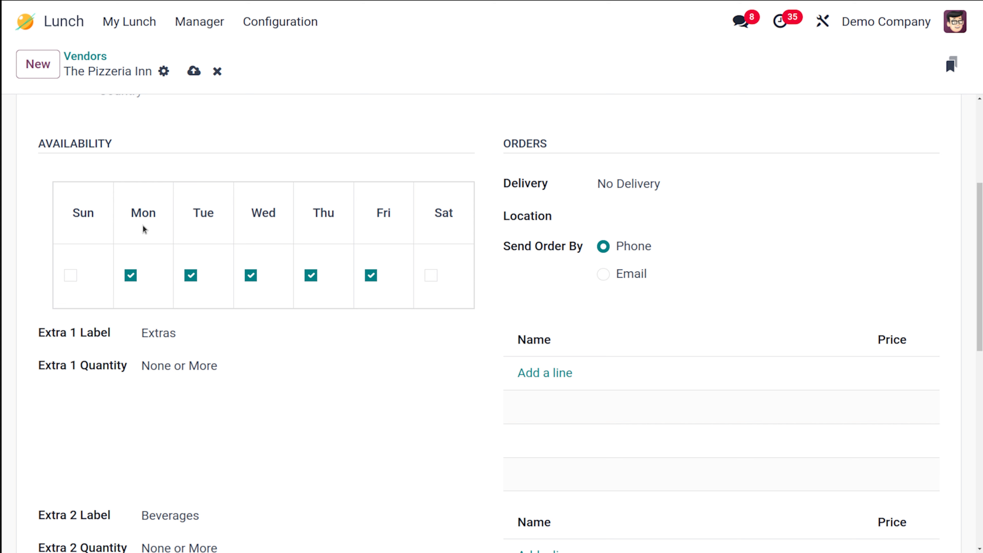
click(432, 279)
Set the vendor's Delivery option to Delivery, leaving Location unselected.
click(688, 187)
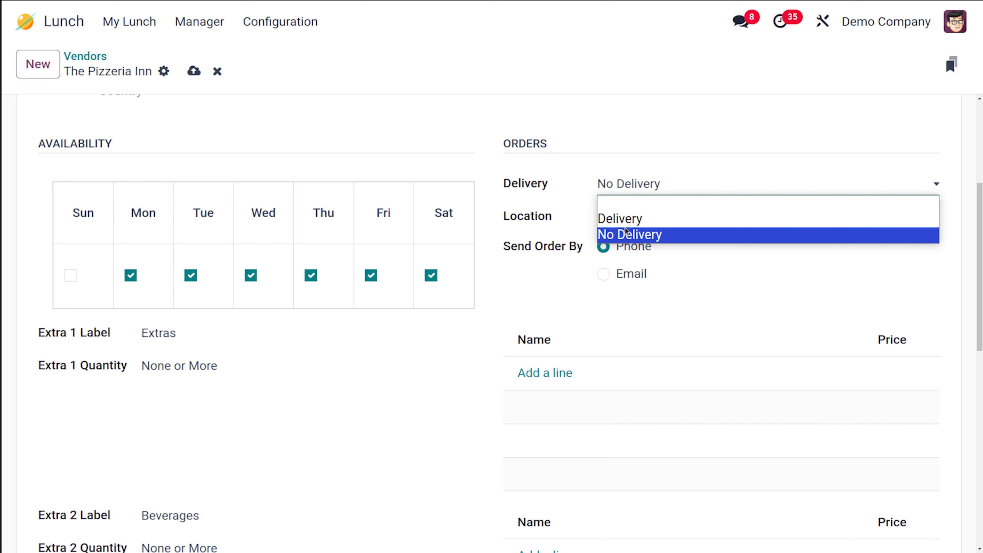
click(624, 219)
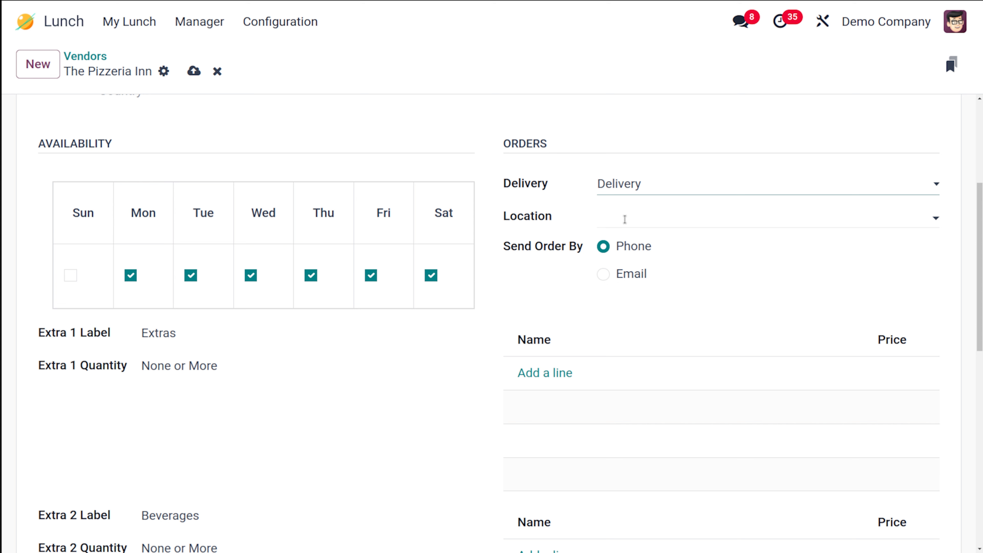
click(624, 219)
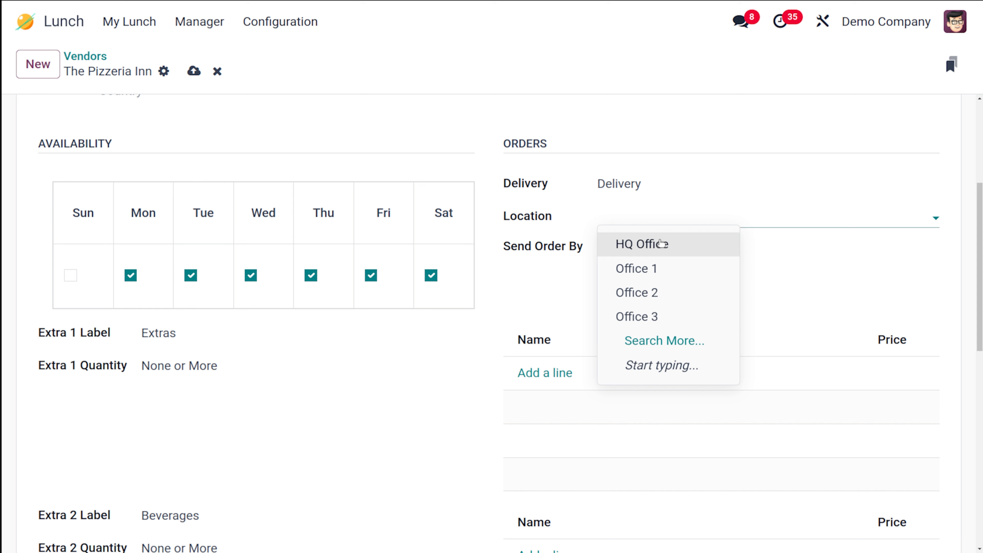
click(538, 286)
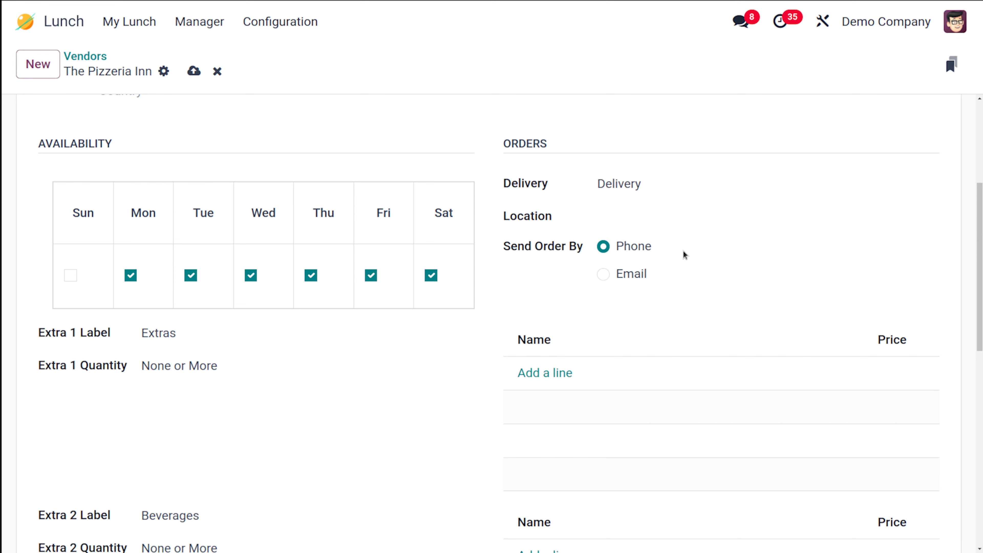
scroll(594, 301, down, 1)
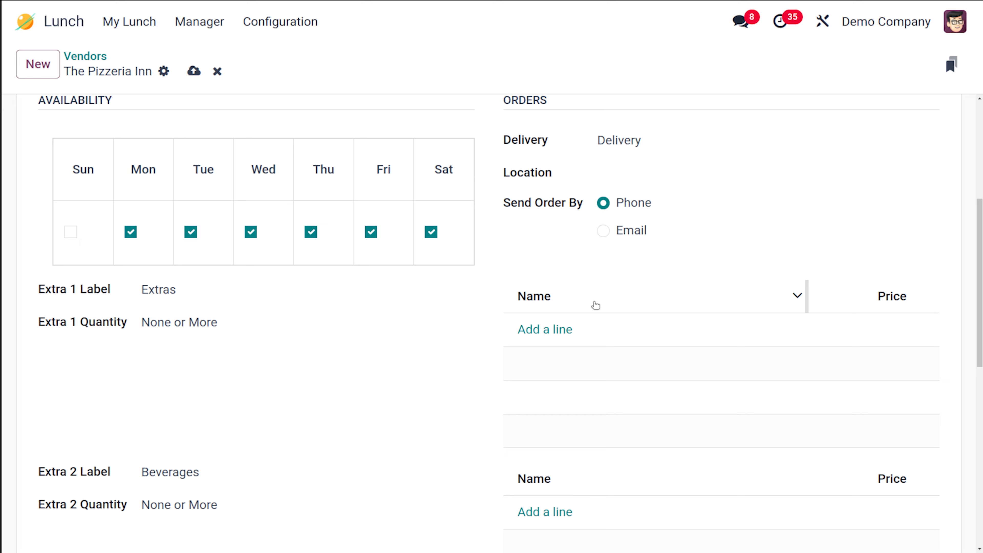
scroll(596, 305, down, 3)
scroll(595, 305, up, 1)
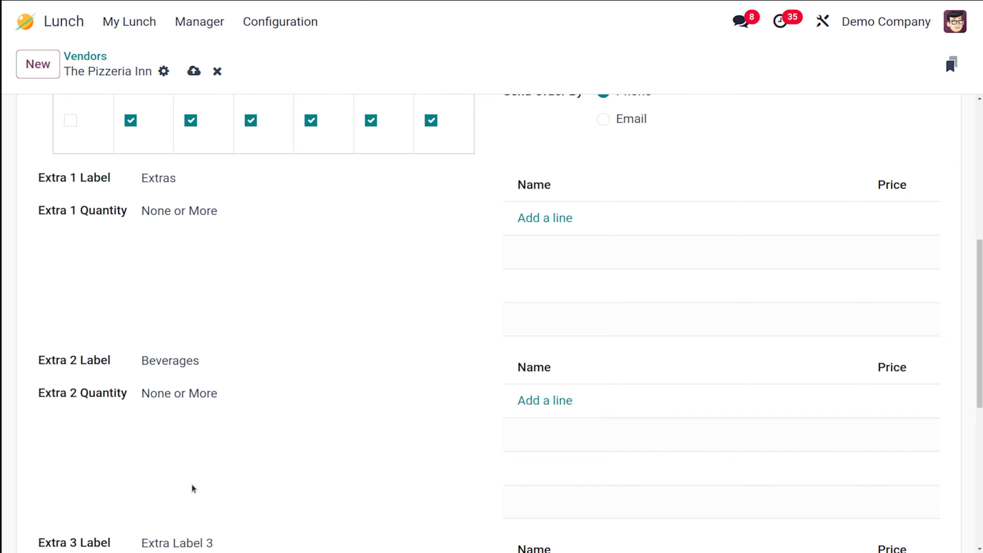
Relabel Extra 1 as 'toppings' and keep its None or More rule.
double_click(155, 170)
text(toppings)
click(569, 227)
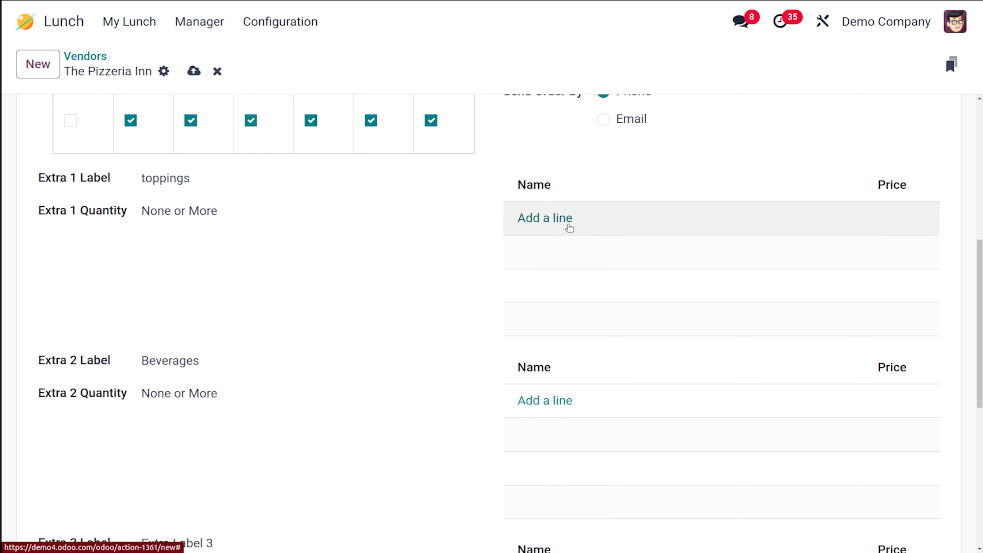
click(243, 212)
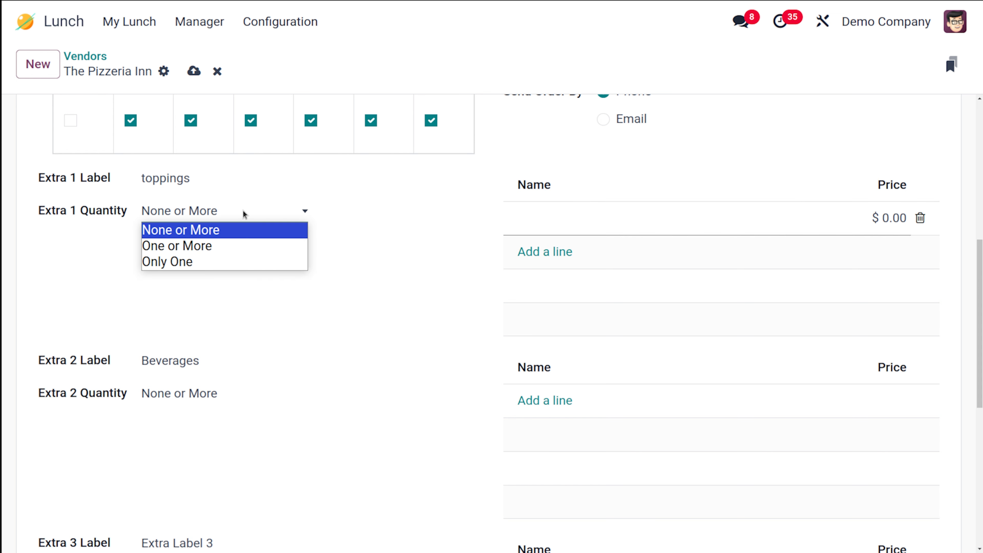
click(182, 235)
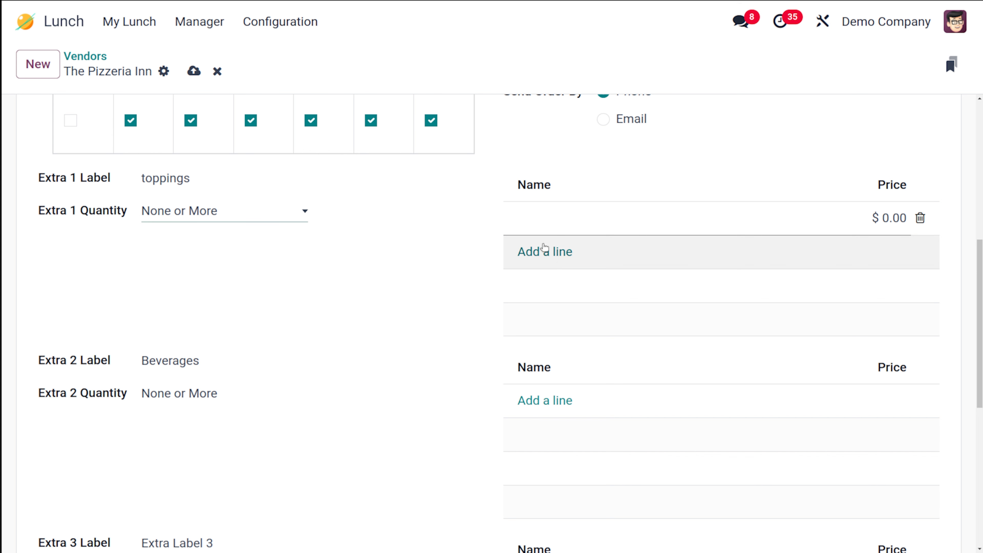
Add toppings lines pepperoni priced 10 and cheese priced 20.
click(544, 225)
text(p)
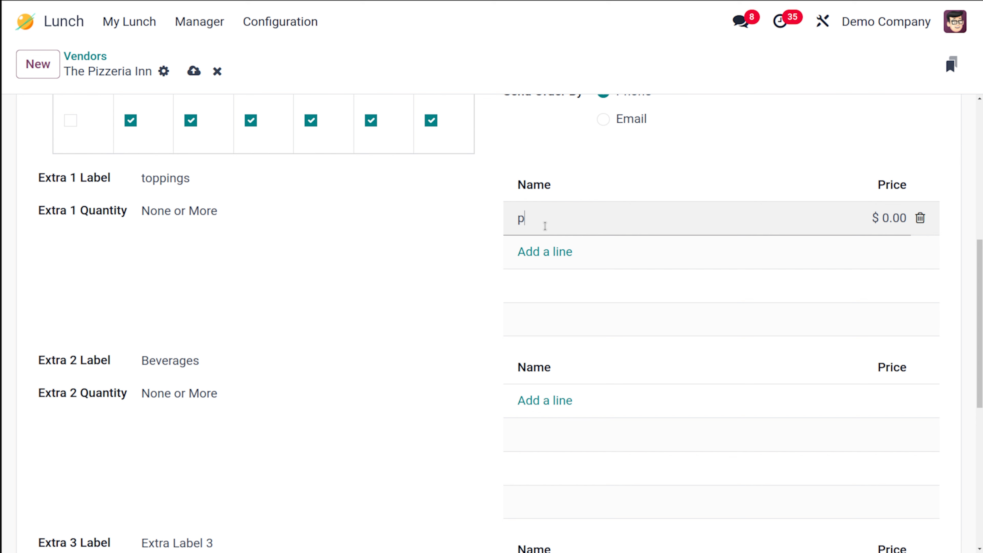
text(epperoni)
click(540, 251)
click(540, 251)
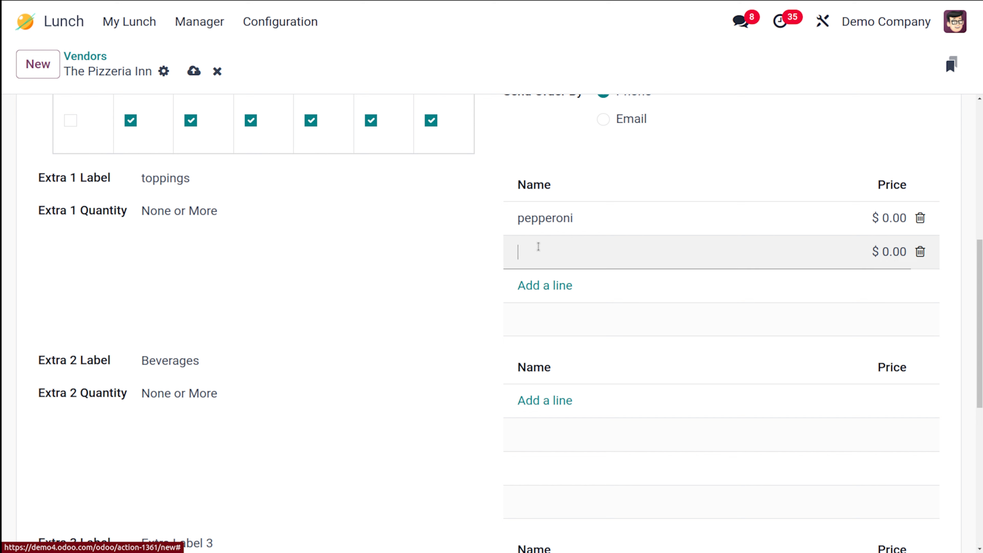
text(cheese)
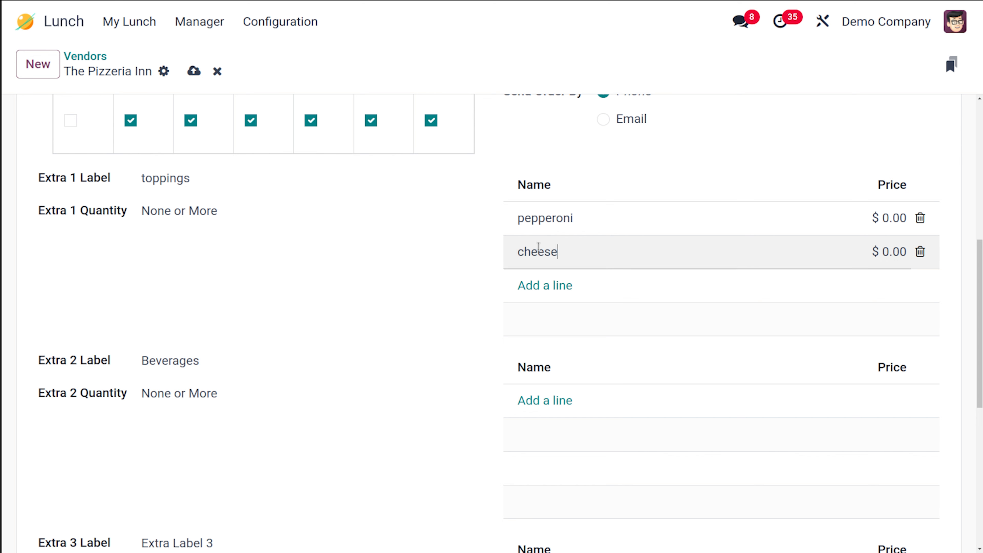
click(381, 308)
click(896, 216)
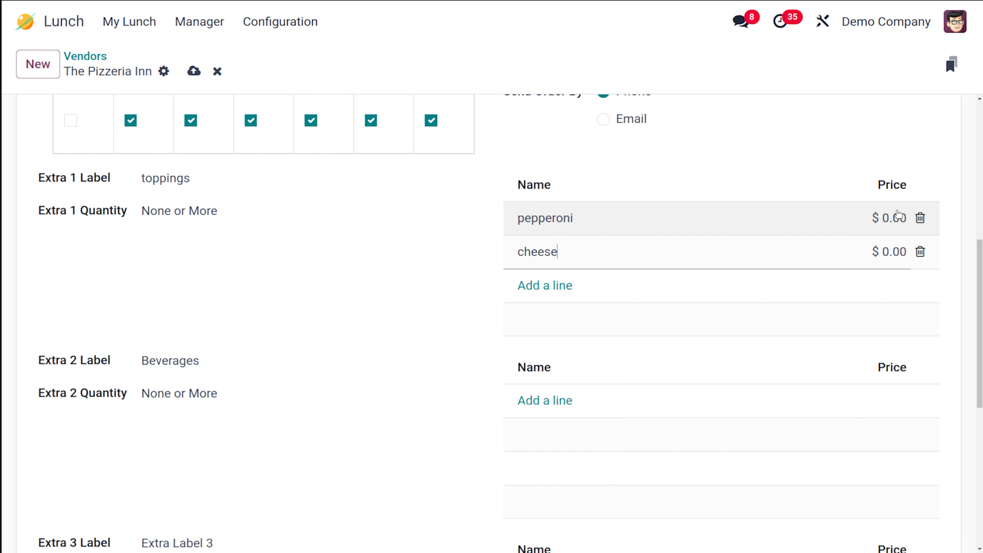
text(10)
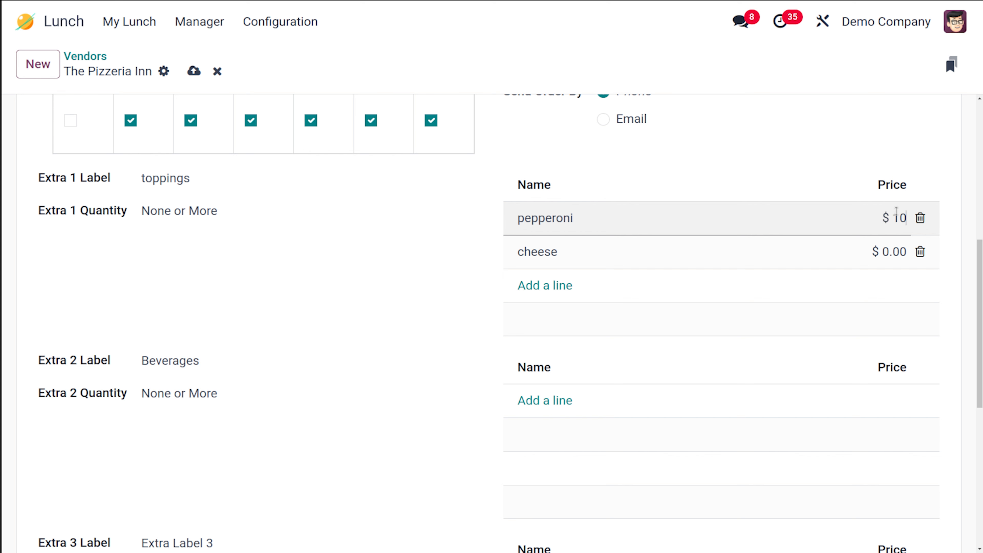
click(897, 252)
text(20)
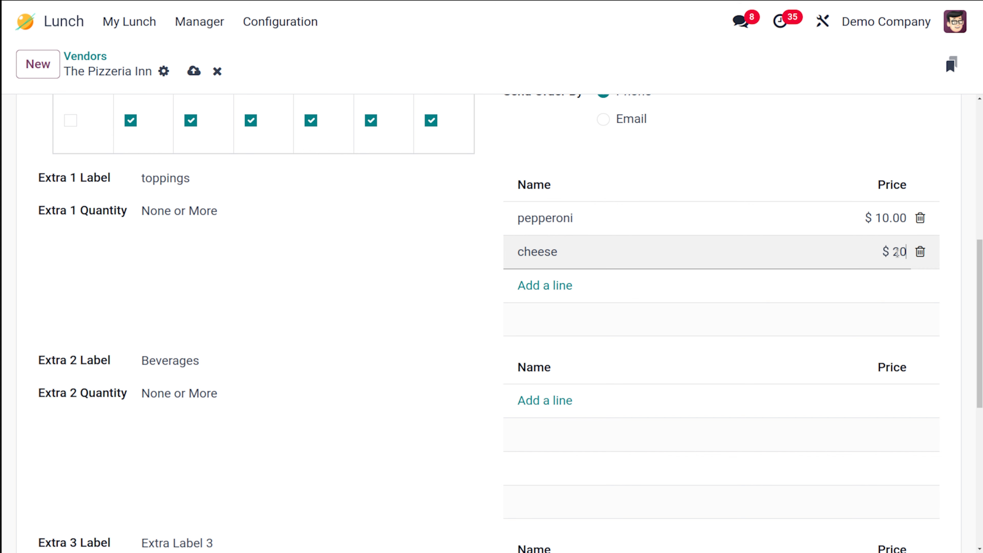
click(387, 278)
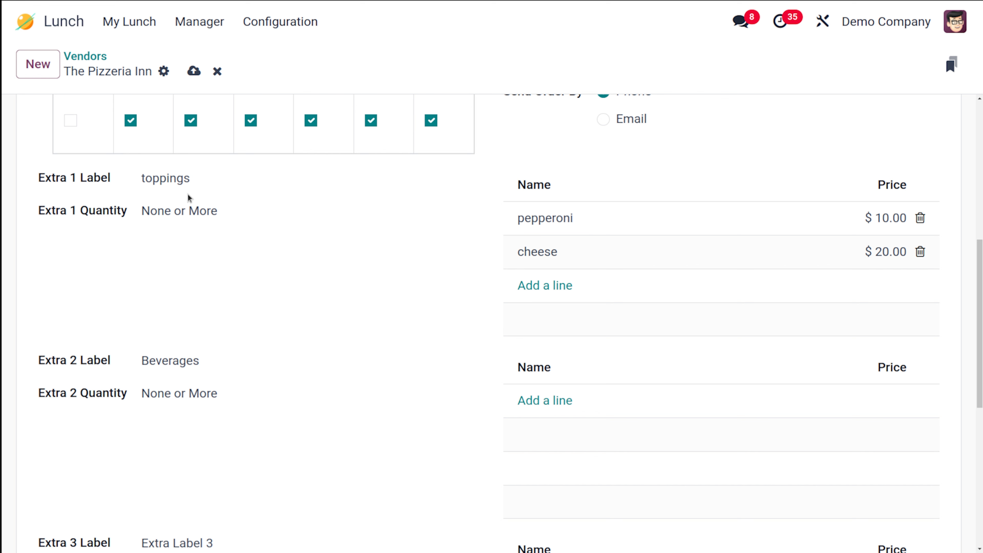
scroll(483, 283, down, 3)
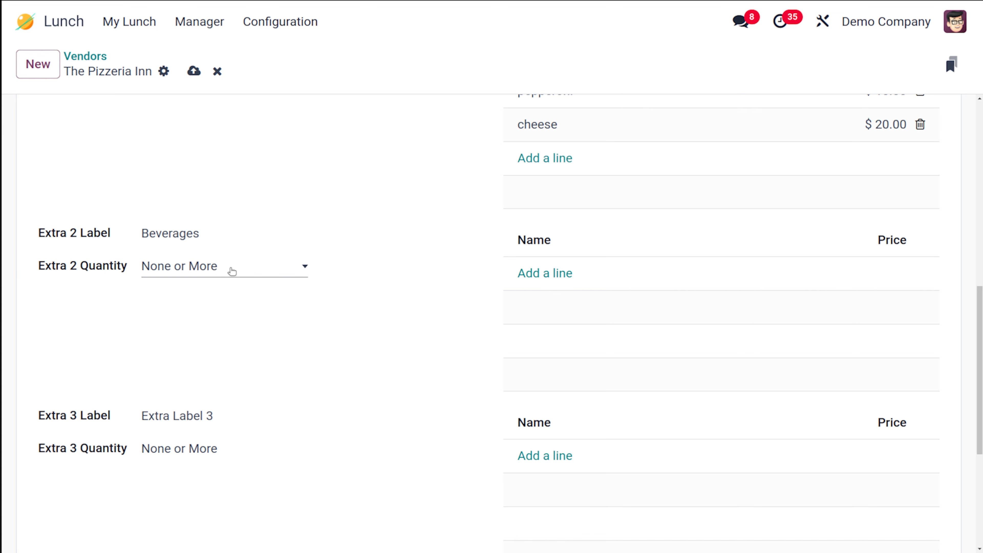
Add Beverages extra lines for orange juice at 10 and cola at 10.
click(554, 278)
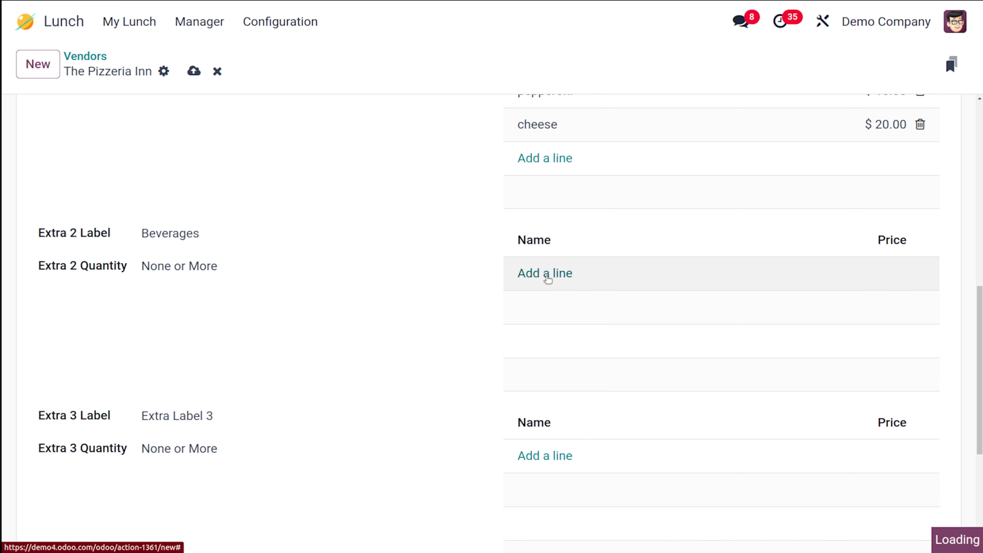
text(orange juice)
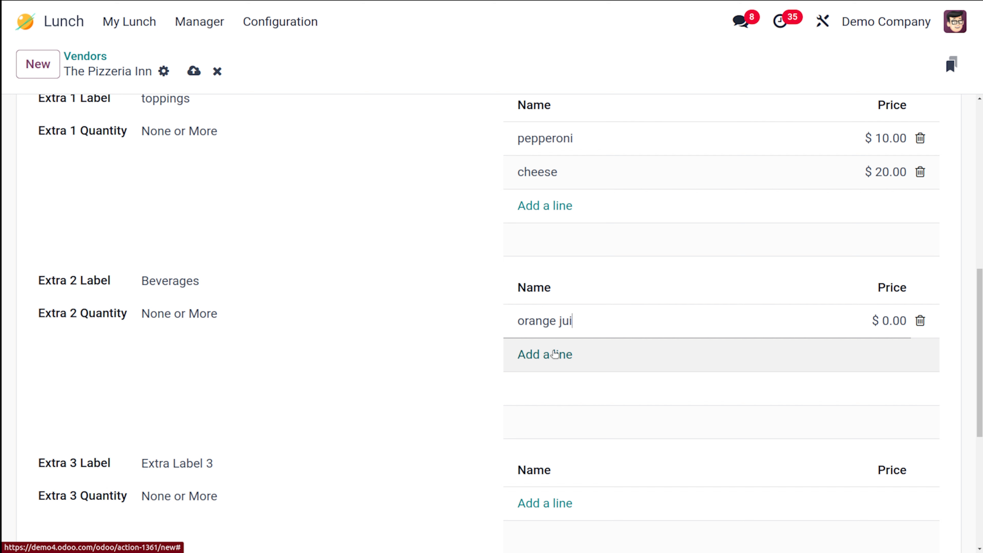
click(895, 318)
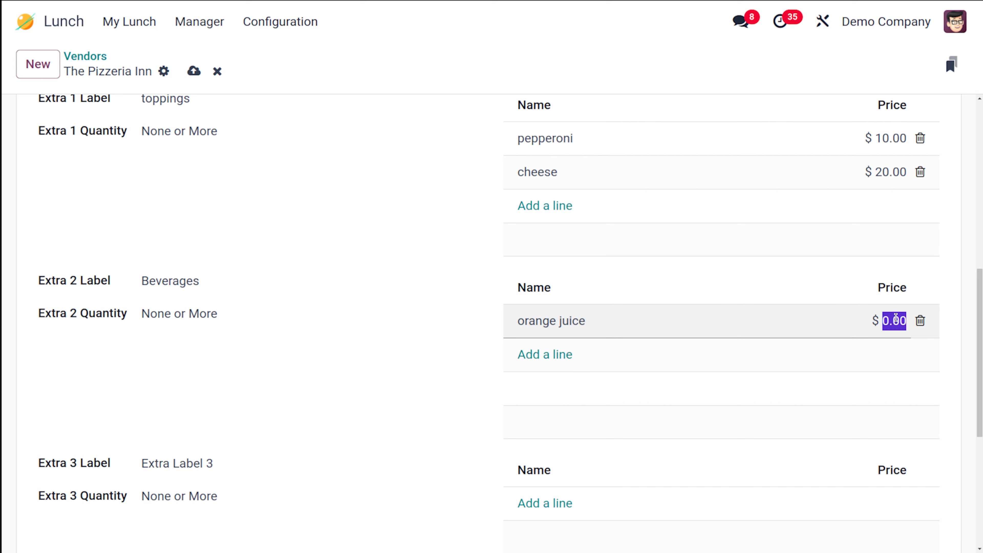
text(10)
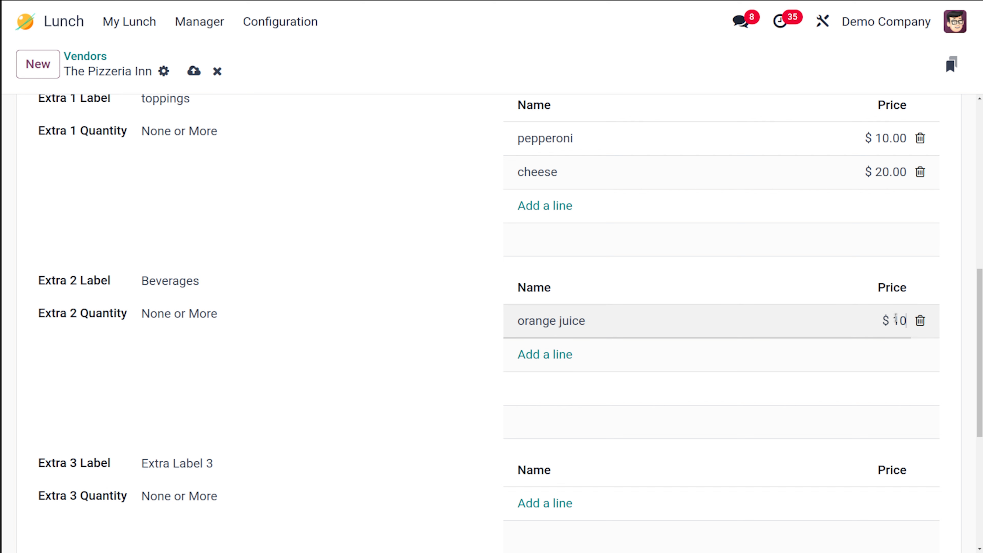
click(546, 355)
text(cola)
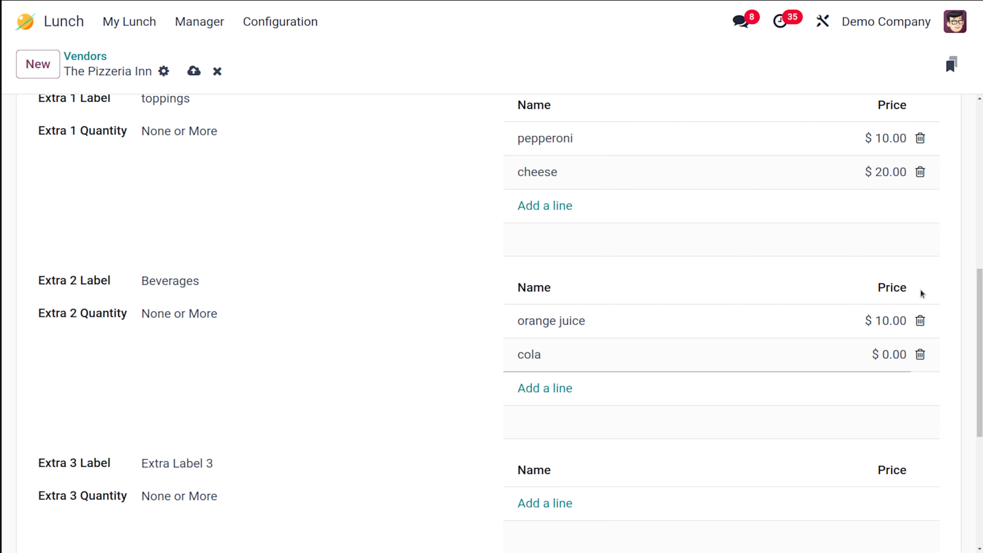
click(887, 350)
text(10)
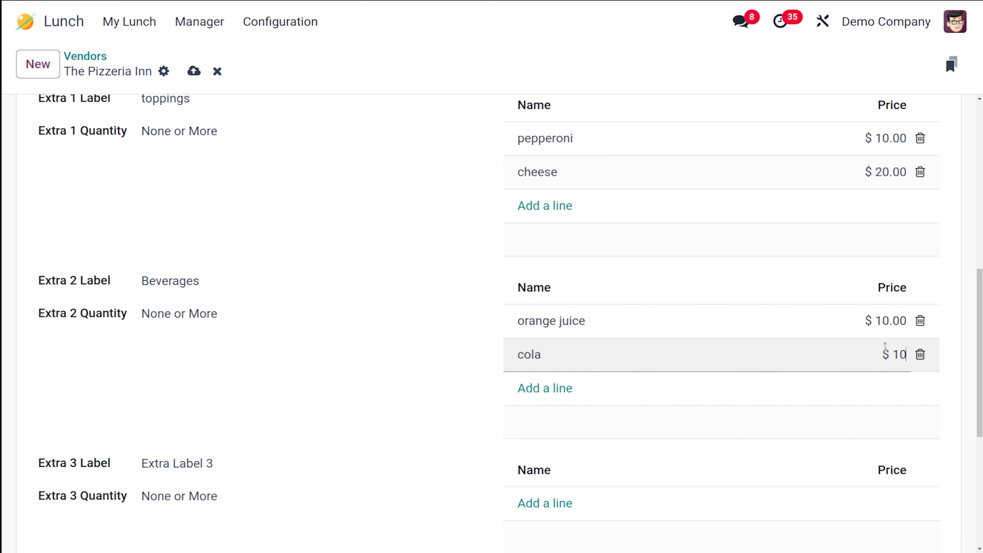
click(384, 437)
scroll(384, 437, down, 5)
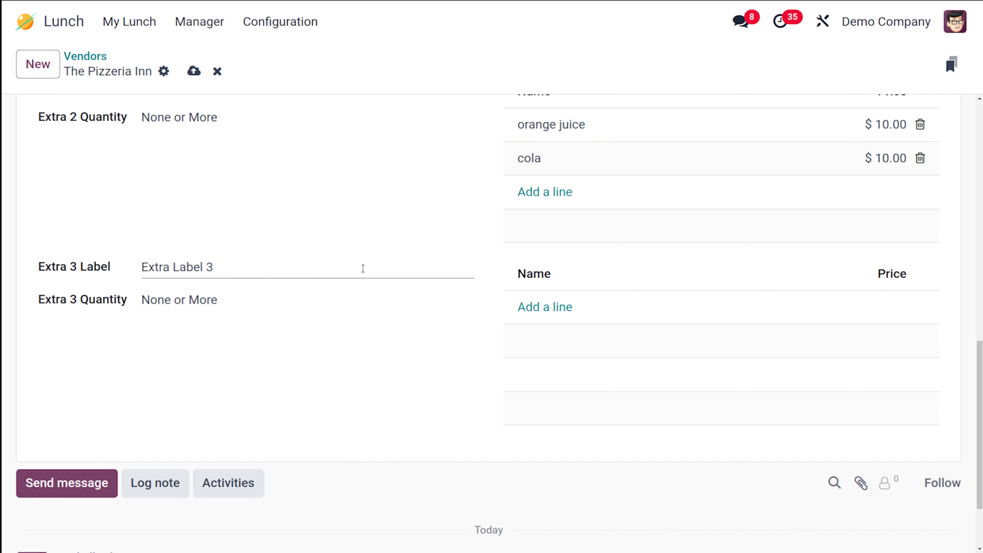
Fill the Extra 3 list with mayo and ketchup lines, each priced 5.
click(236, 265)
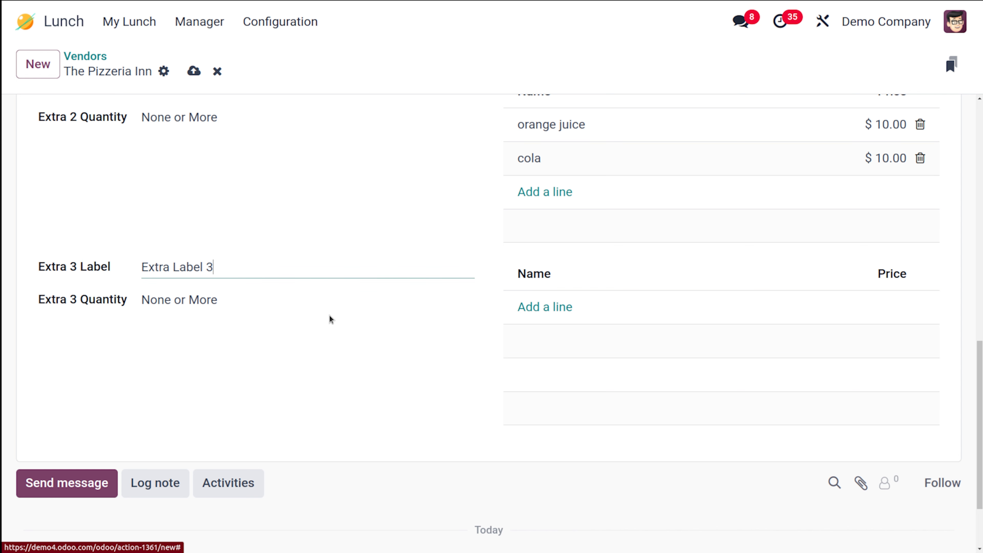
click(549, 306)
text(mayo)
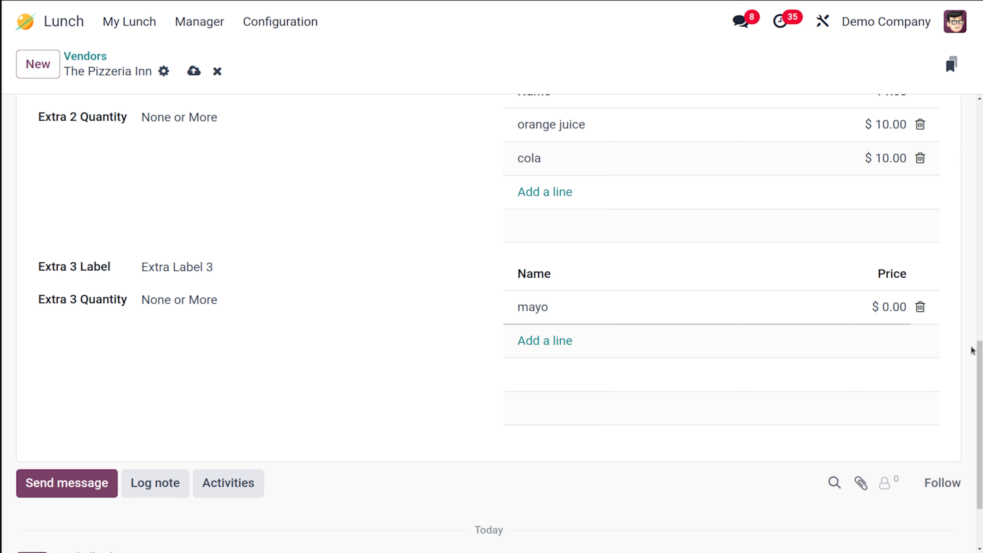
click(895, 308)
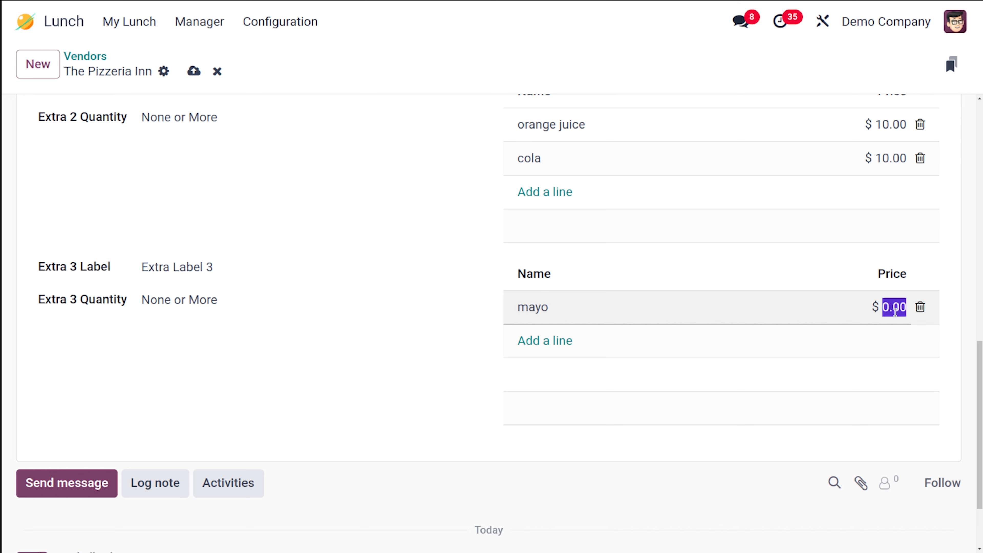
text(5)
click(537, 337)
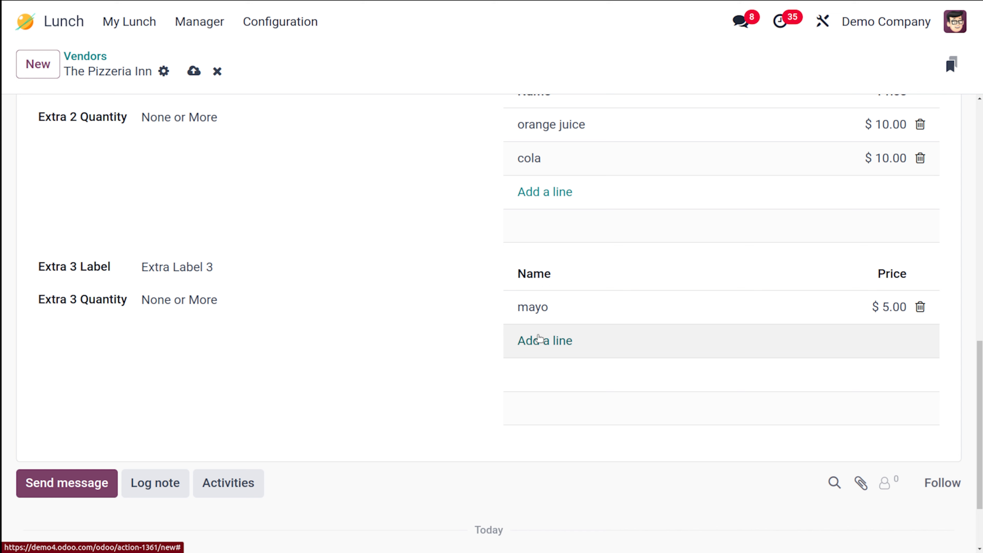
text(ket)
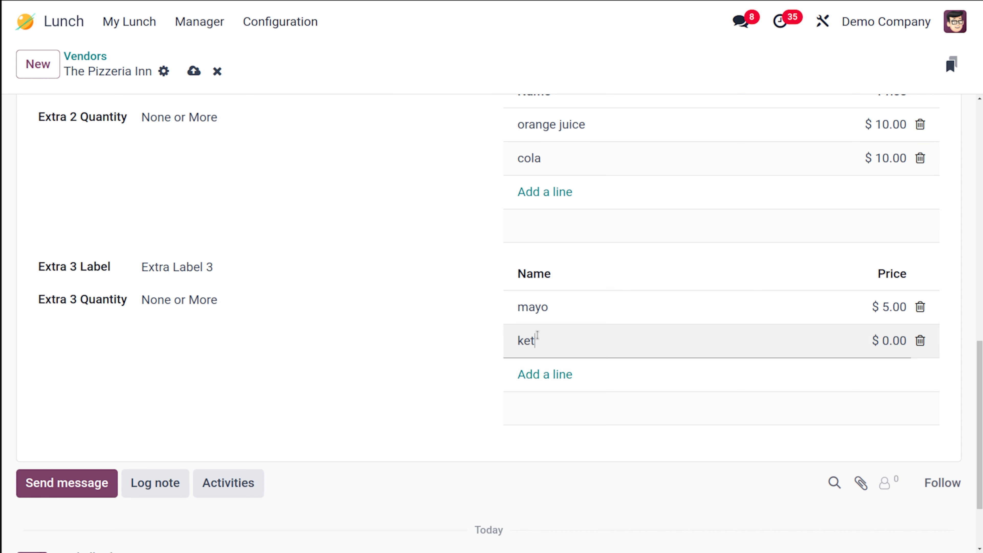
text(chuo)
key(BackSpace)
text(p)
click(880, 343)
text(5)
click(556, 418)
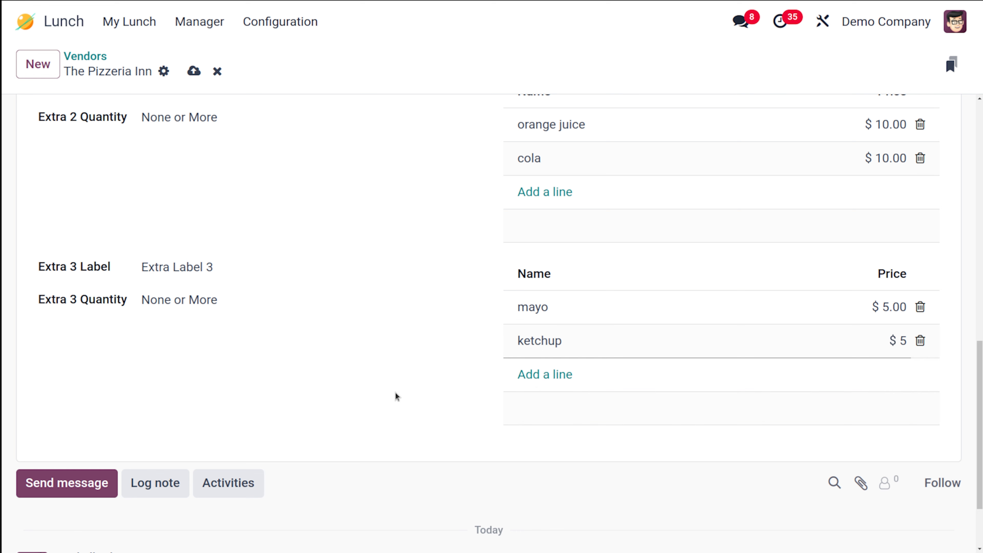
scroll(395, 392, up, 10)
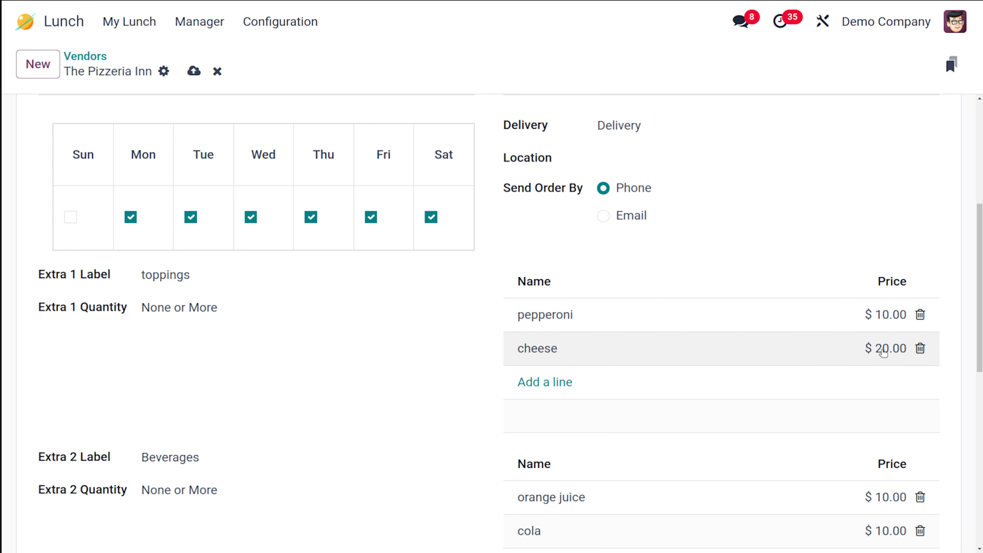
Save The Pizzeria Inn vendor record and return to the Vendors overview.
scroll(652, 443, down, 8)
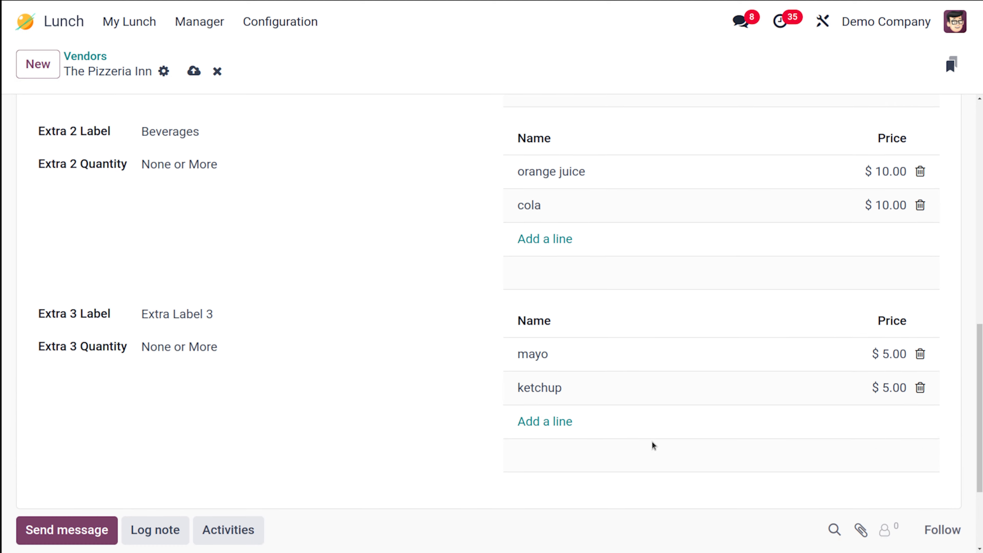
scroll(651, 441, up, 4)
scroll(652, 441, down, 5)
scroll(652, 441, up, 14)
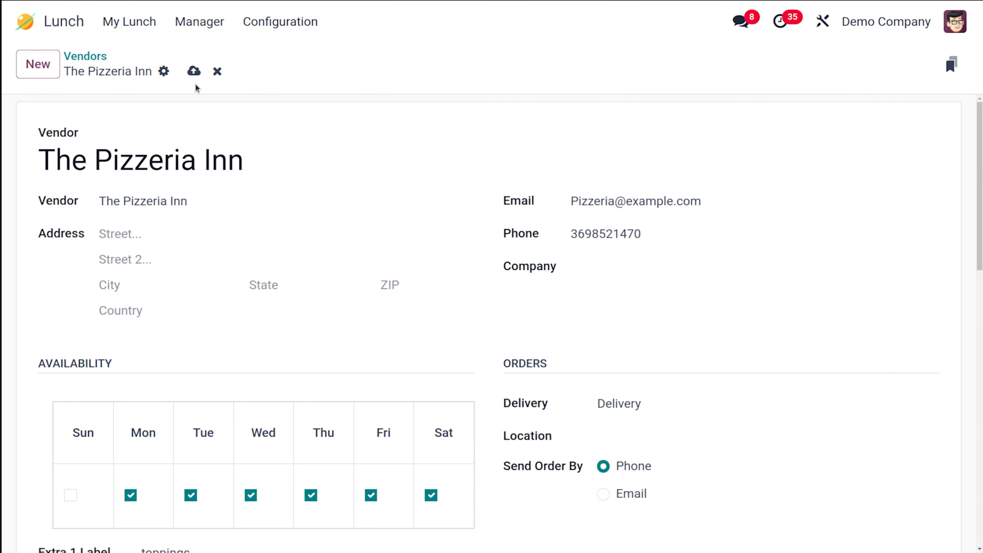
click(194, 71)
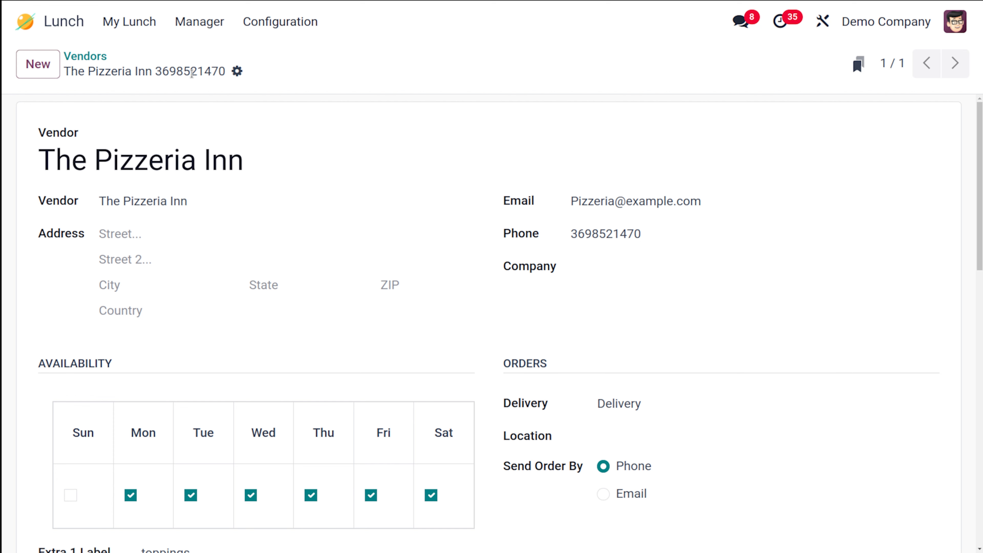
click(87, 58)
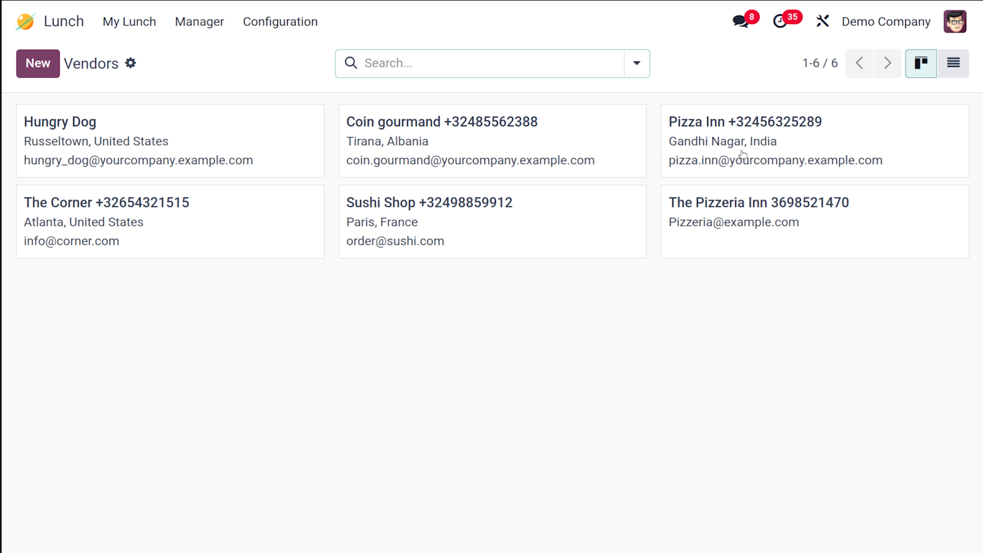
Start a new lunch order and switch the product display to list view.
click(128, 24)
click(131, 51)
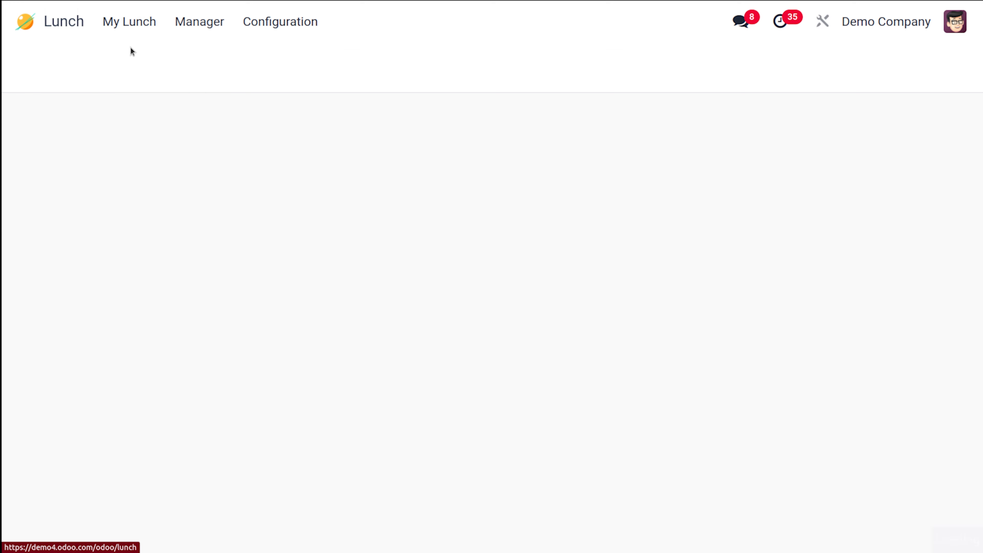
scroll(349, 422, down, 3)
scroll(349, 422, up, 3)
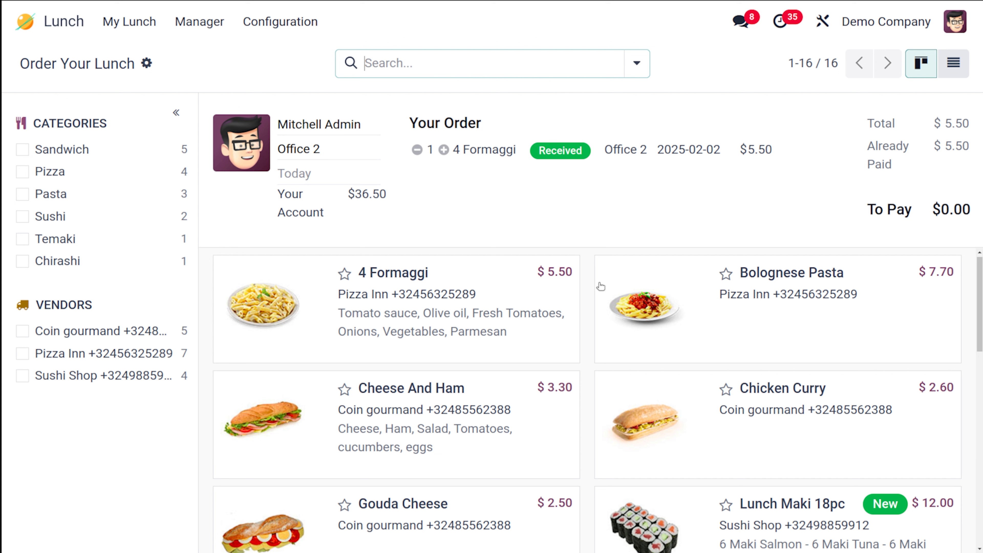
click(953, 66)
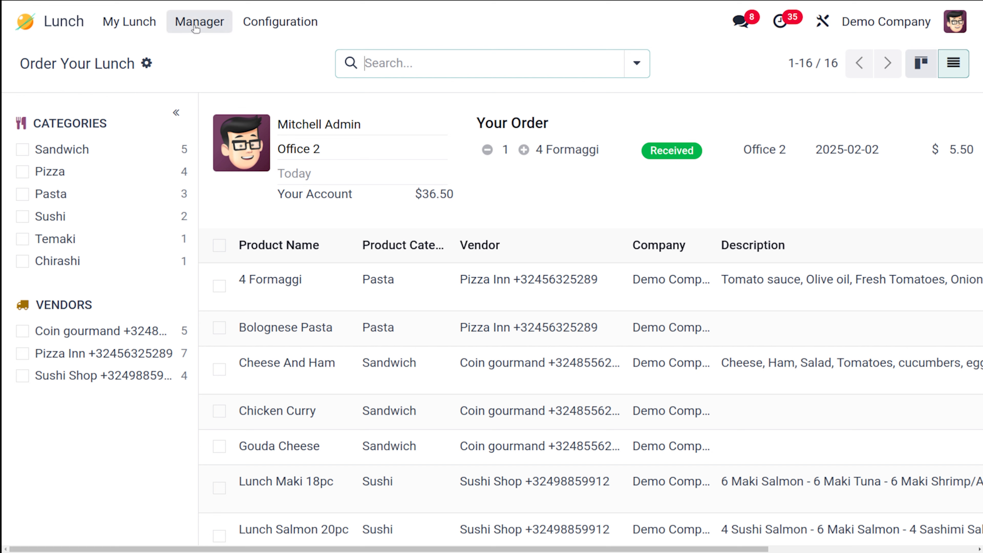
Create a new lunch product named Pizza from Configuration > Products.
click(264, 21)
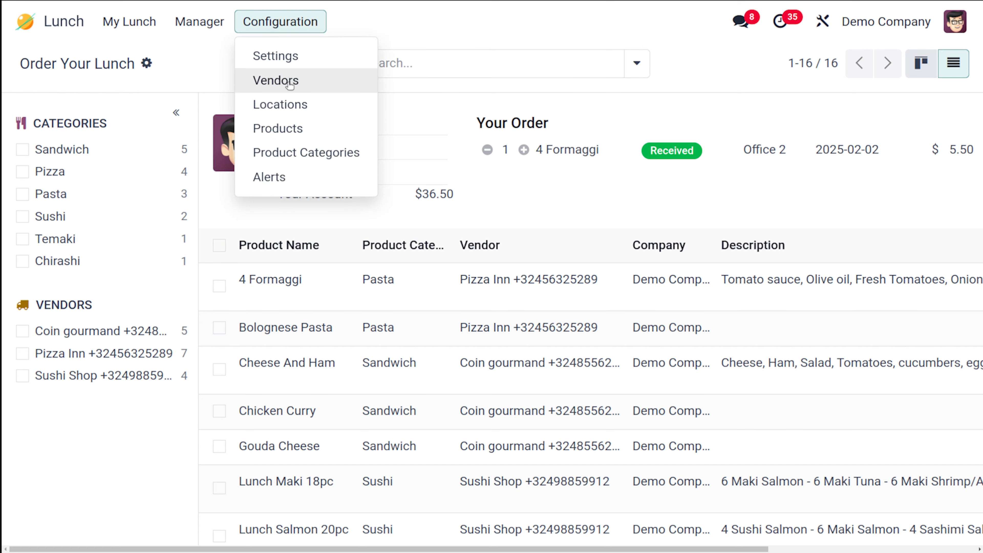
click(306, 129)
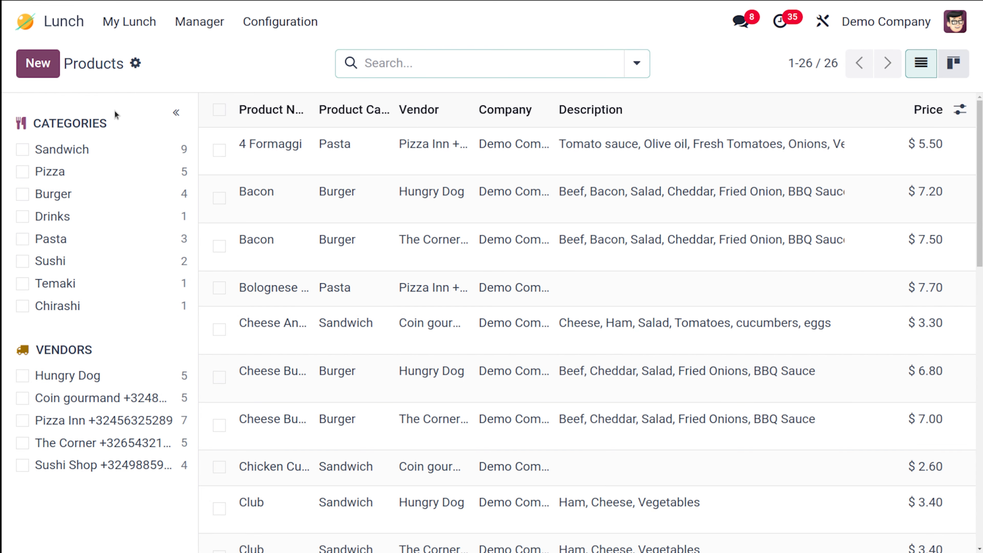
click(31, 69)
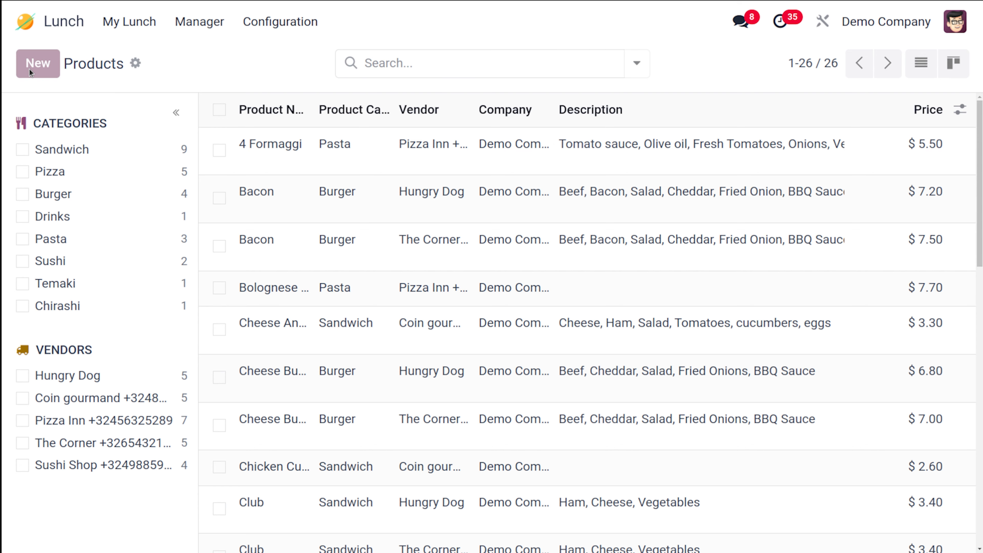
text(Pix)
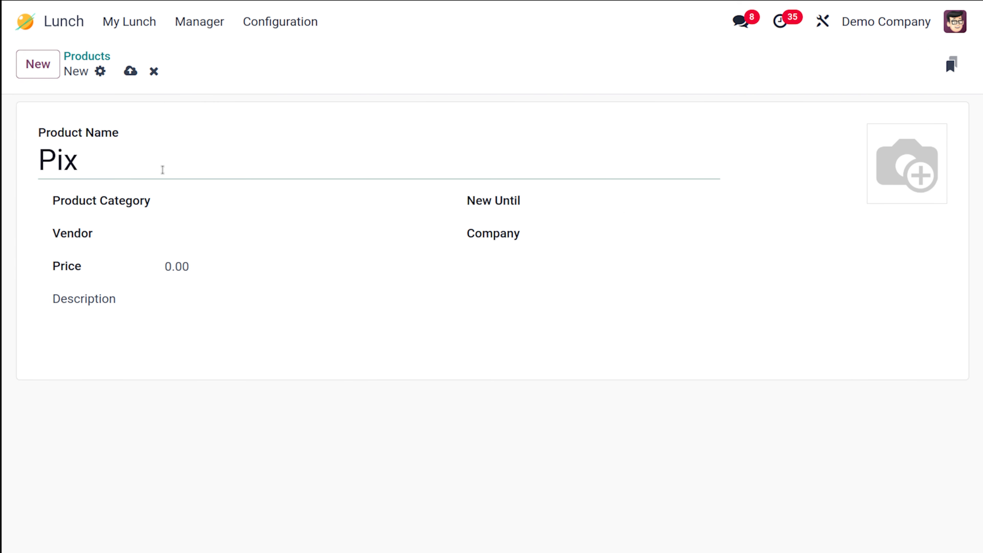
key(BackSpace)
text(zza)
Set the Pizza product's category to Pizza and vendor to The Pizzeria Inn.
click(223, 208)
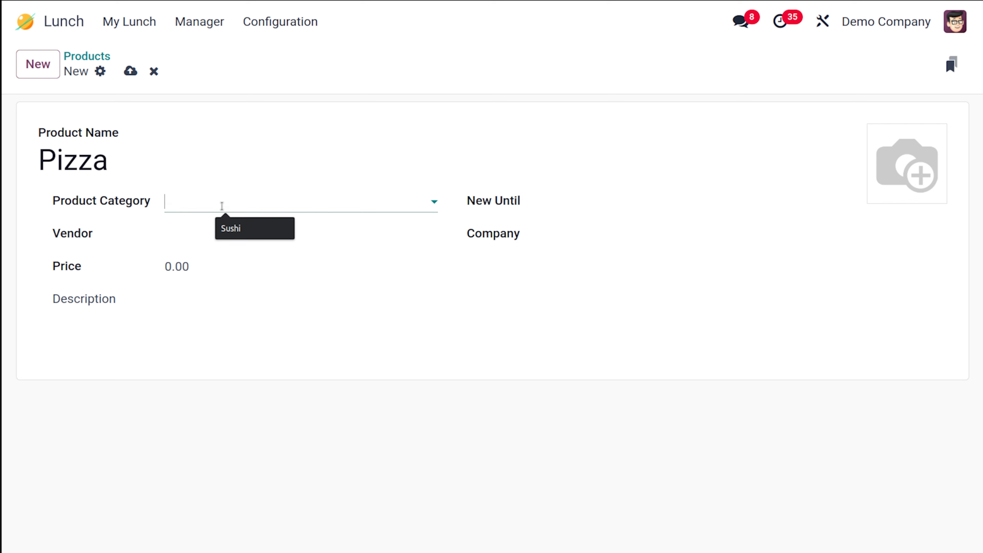
click(222, 260)
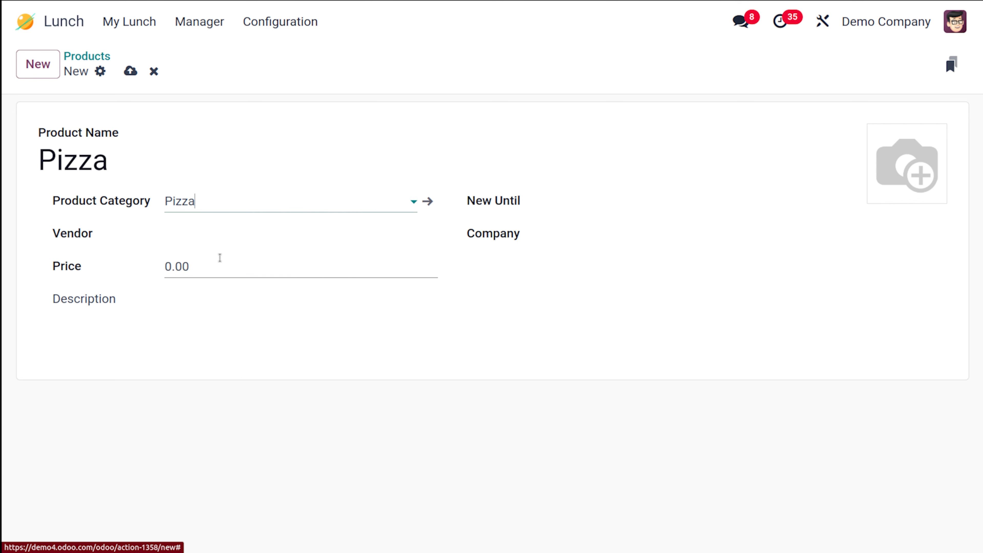
click(206, 234)
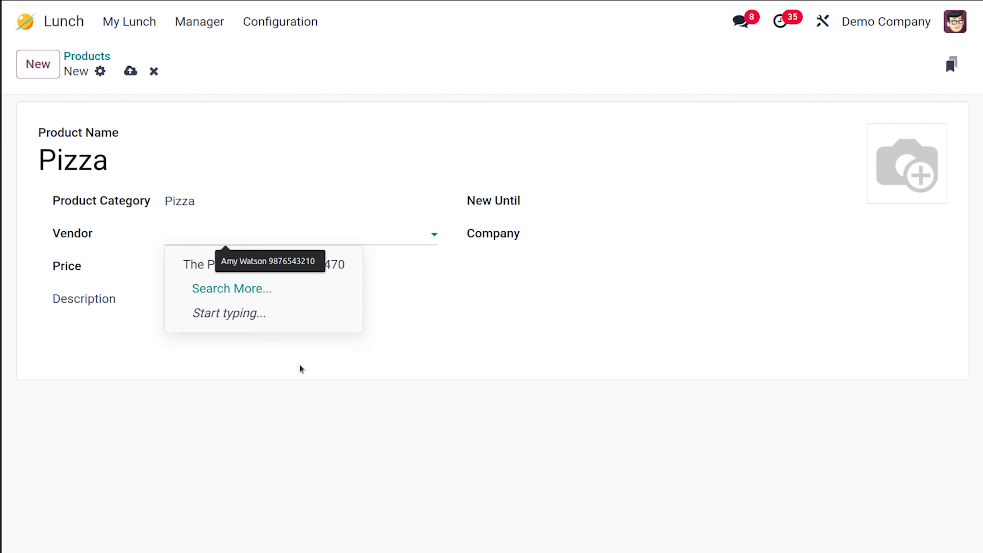
click(251, 297)
click(202, 235)
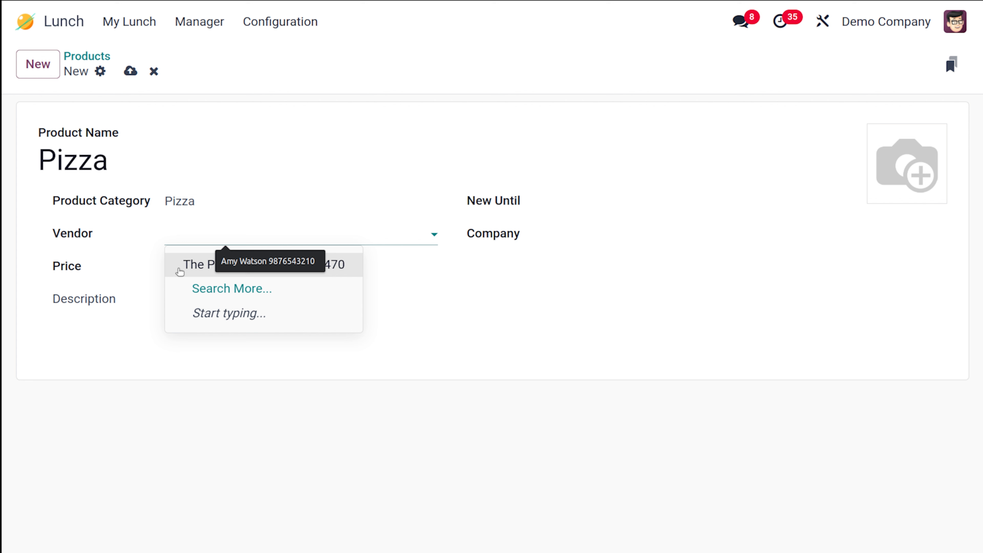
click(182, 265)
click(265, 457)
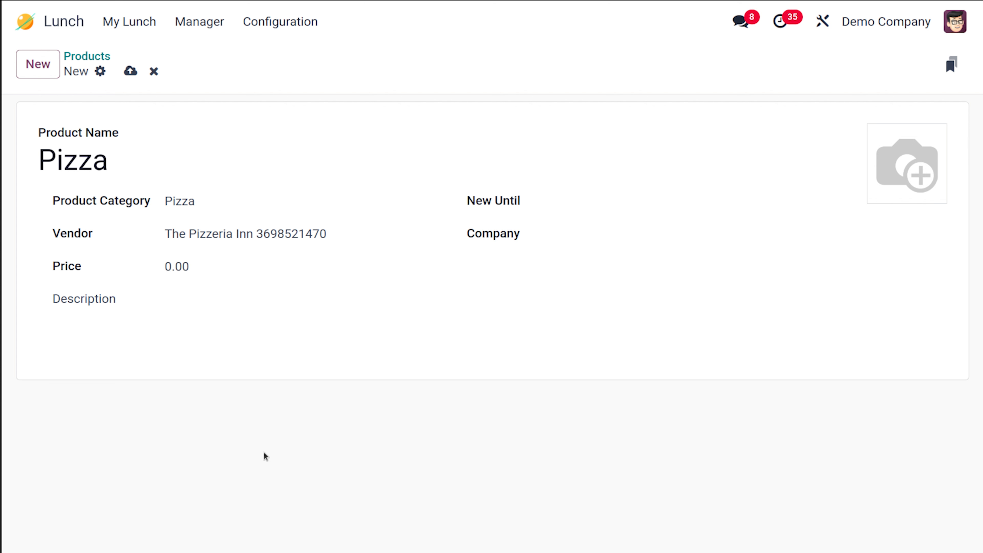
Price the Pizza at 5.00, mark it new until 01/31/2025, and save.
click(167, 267)
text(5)
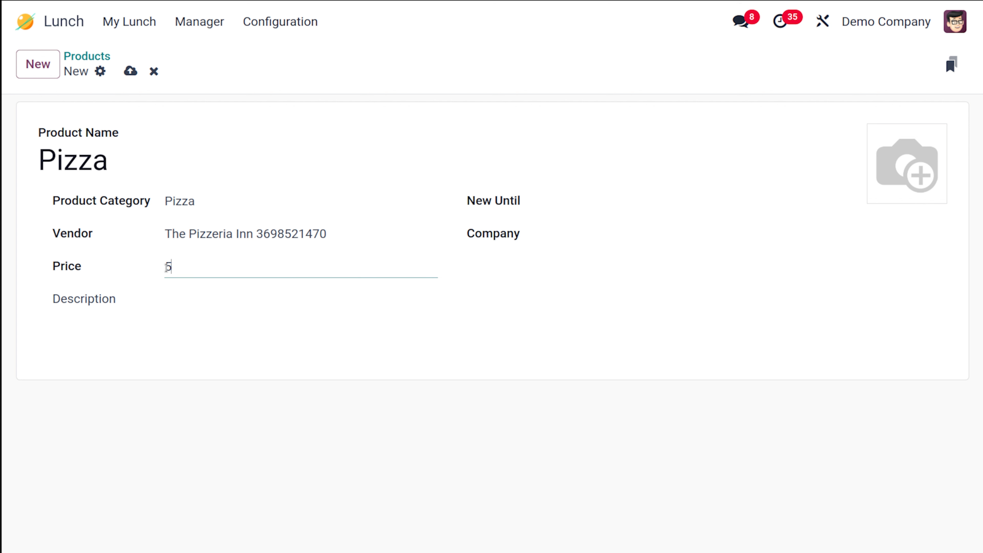
click(240, 412)
click(582, 197)
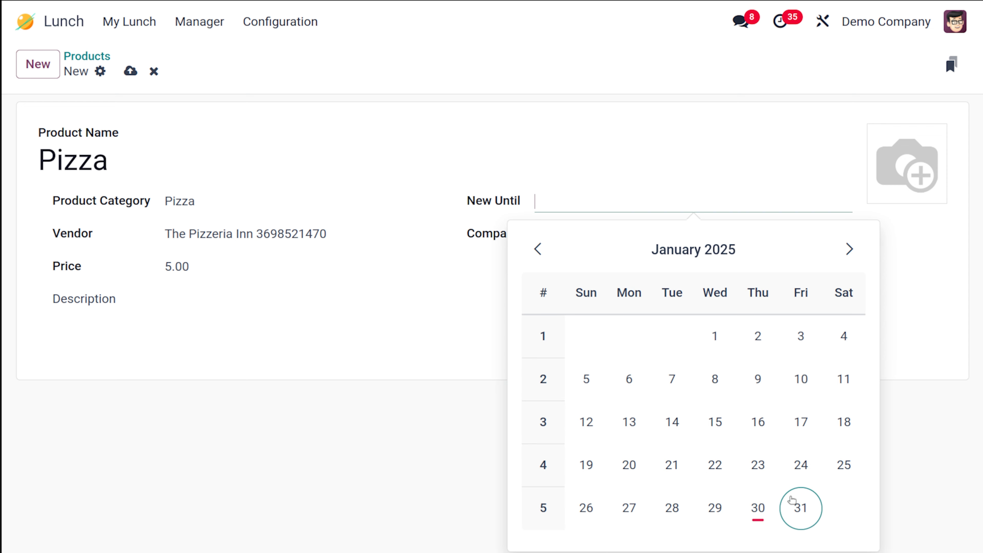
click(801, 507)
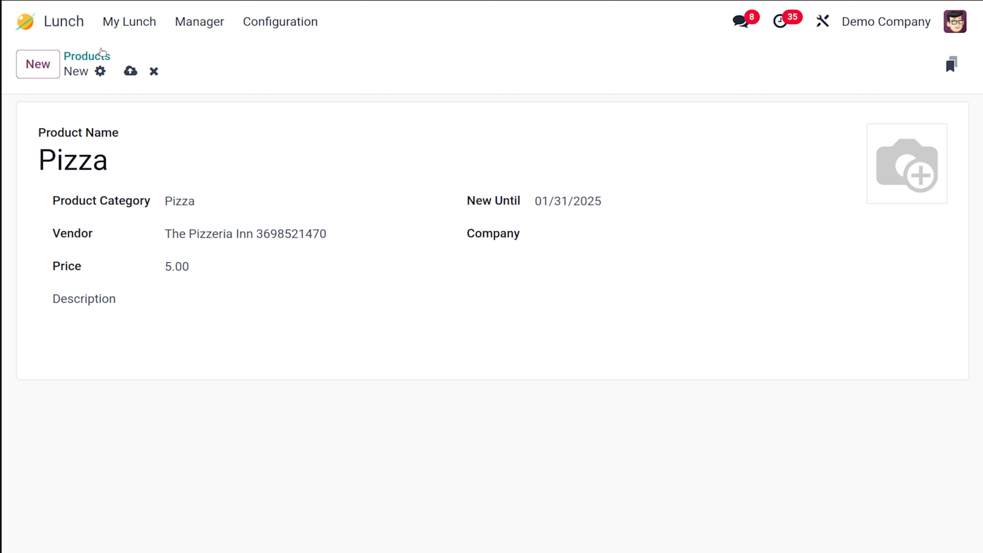
click(130, 71)
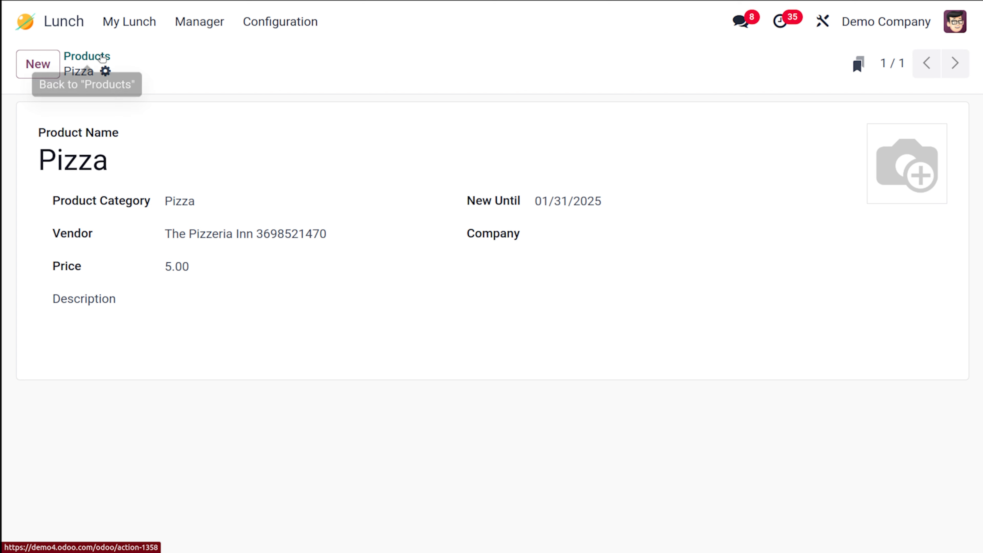
Return to the Products list and filter by the Pizza category to confirm the new Pizza is listed.
click(100, 55)
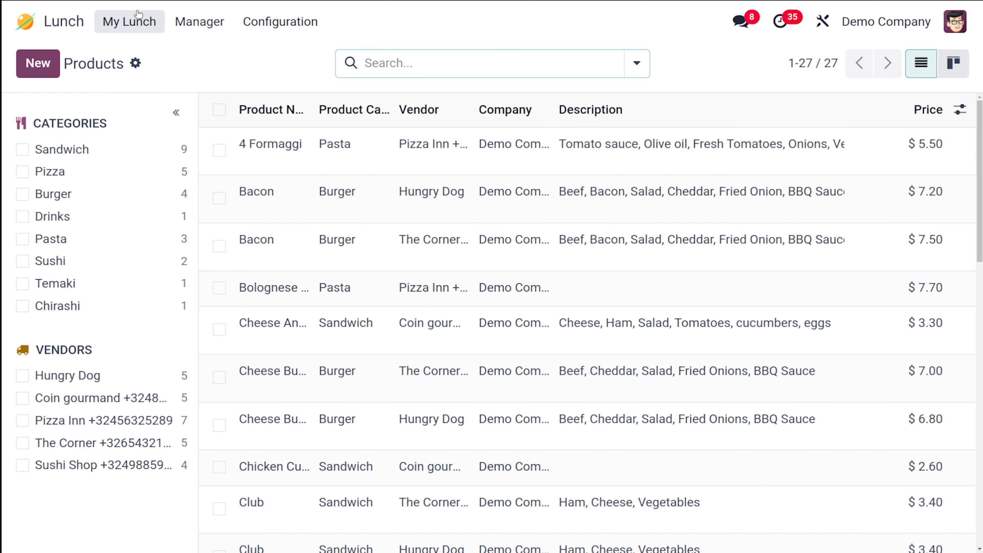
click(175, 172)
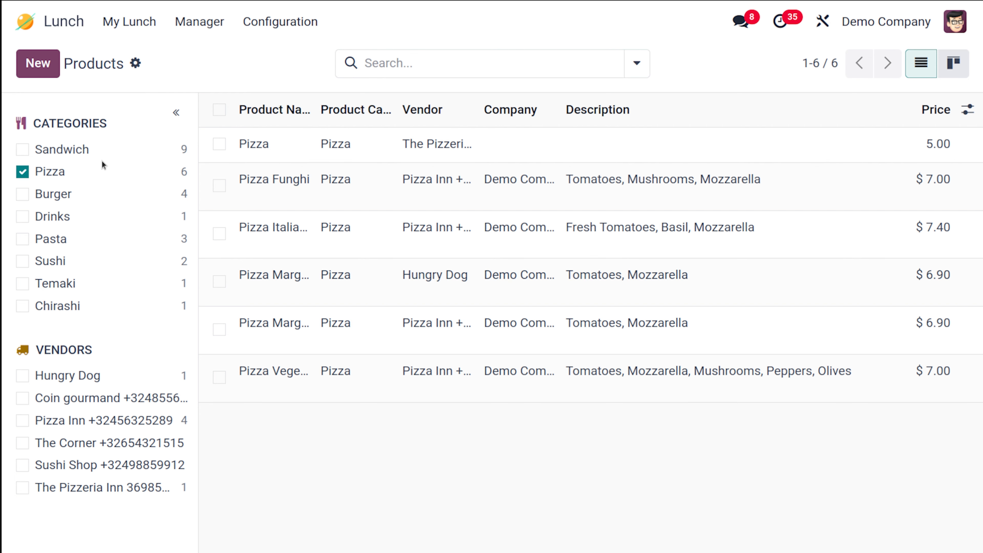
click(20, 171)
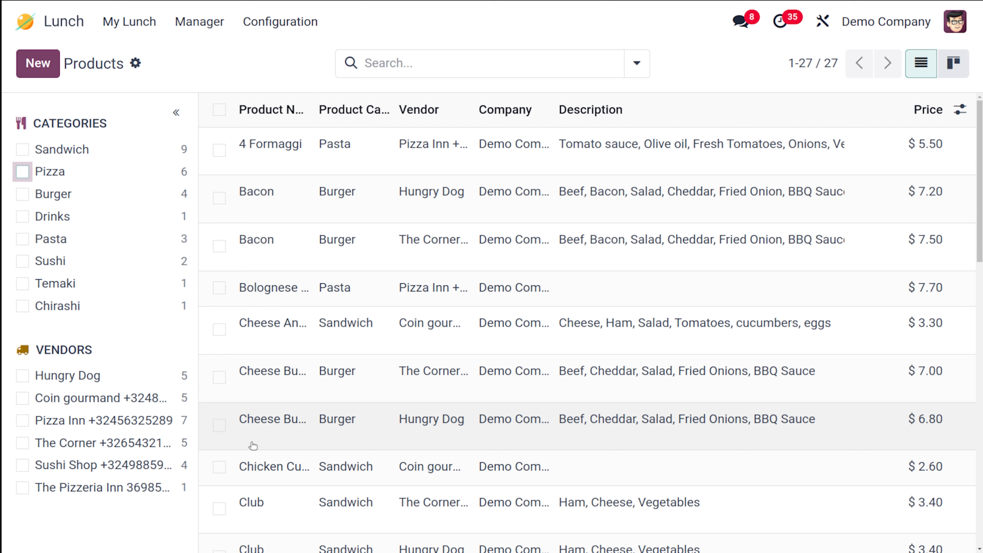
scroll(252, 445, down, 10)
scroll(257, 443, up, 10)
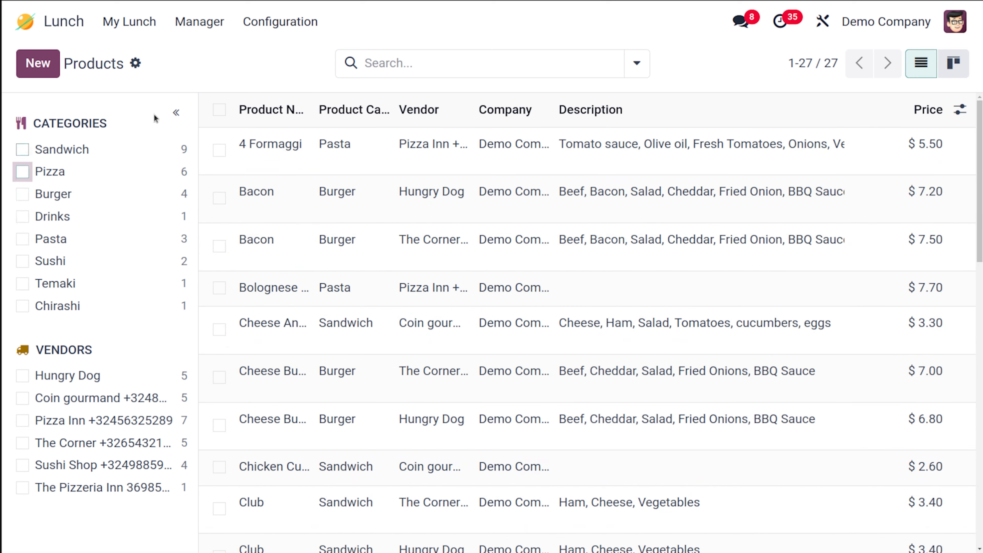
click(133, 34)
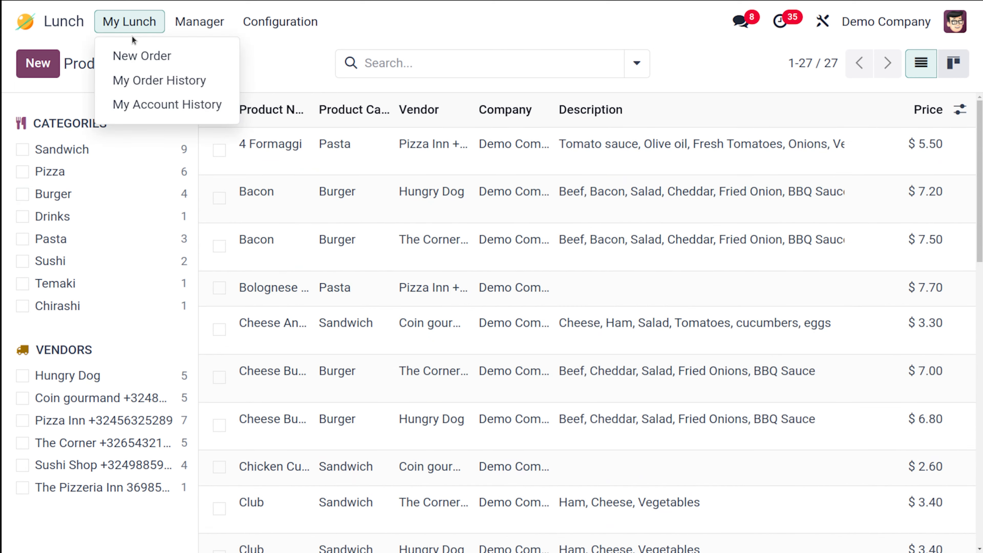
Start a new lunch order, filter to The Pizzeria Inn, and open its $5.00 Pizza.
click(134, 61)
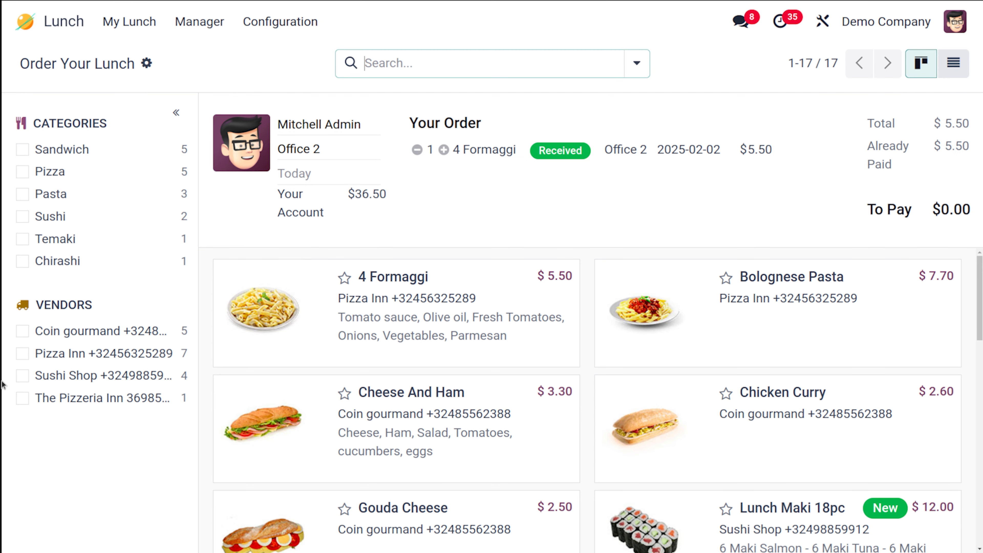
click(183, 398)
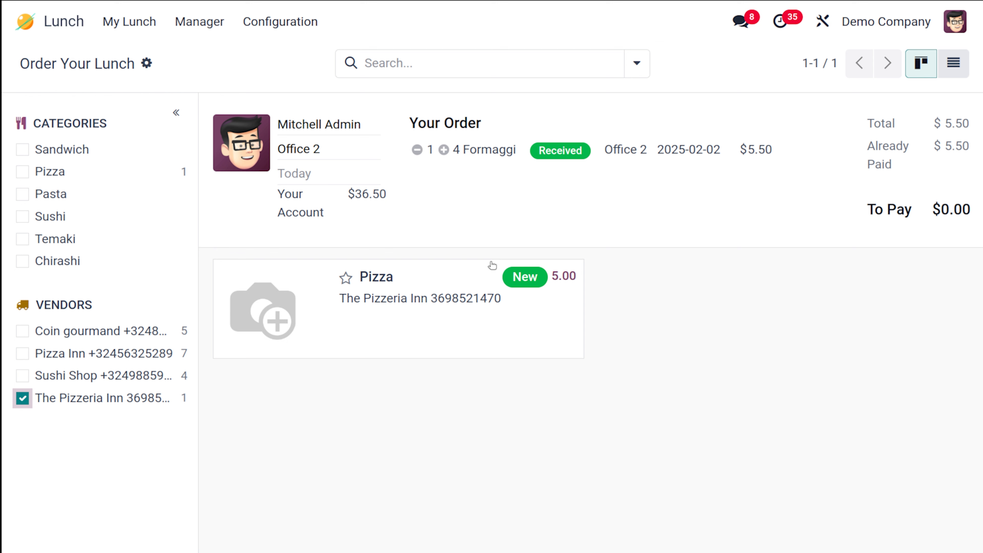
click(435, 321)
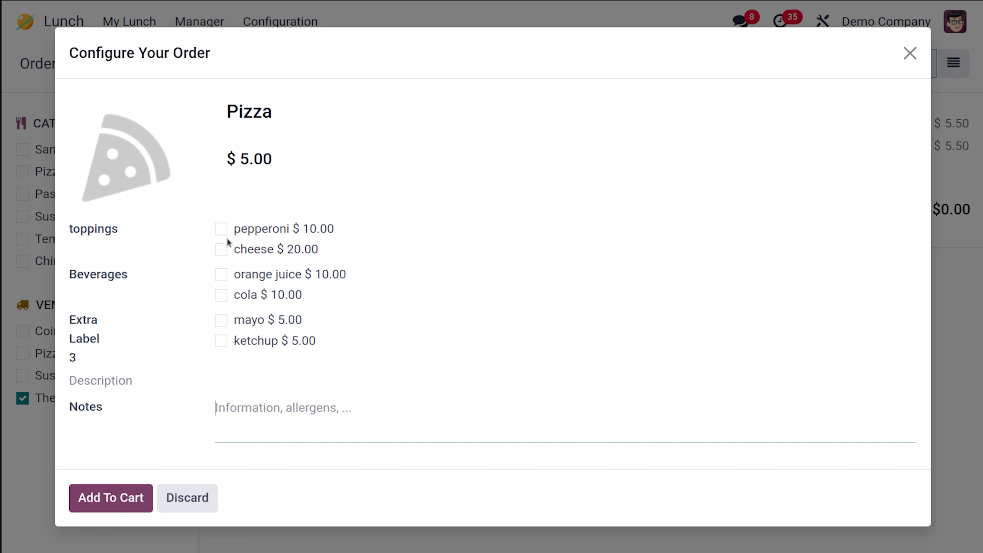
Add the Pizza to the cart with pepperoni, cola and ketchup.
click(221, 229)
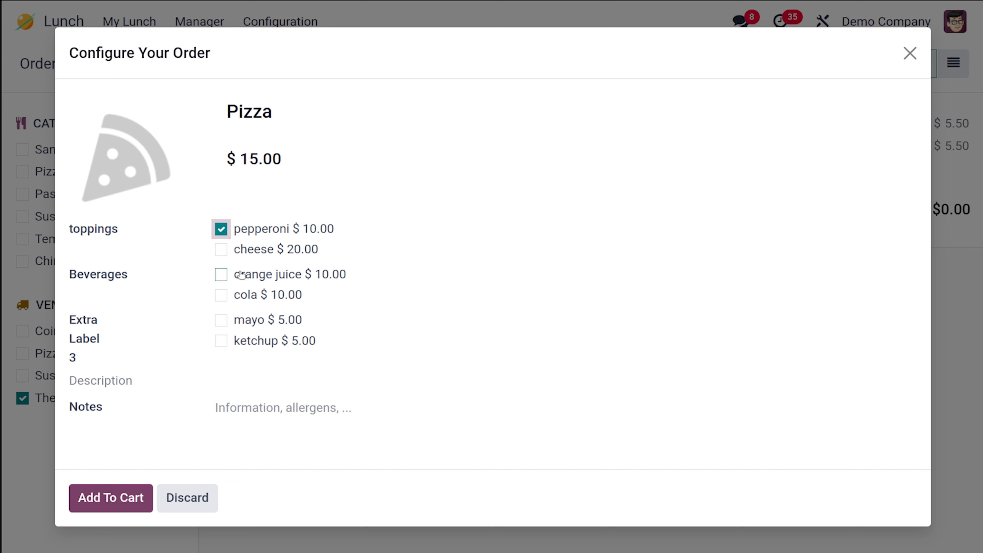
click(221, 295)
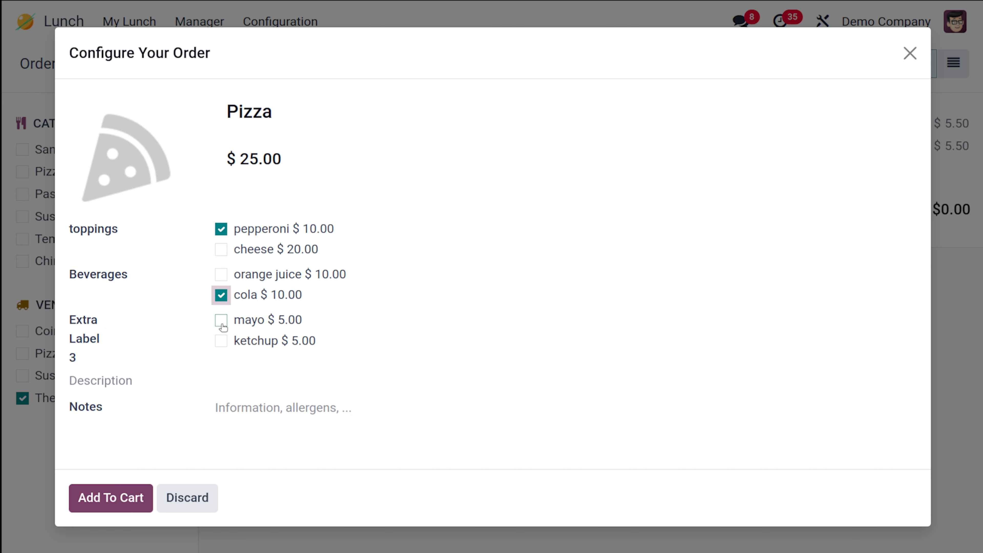
click(222, 341)
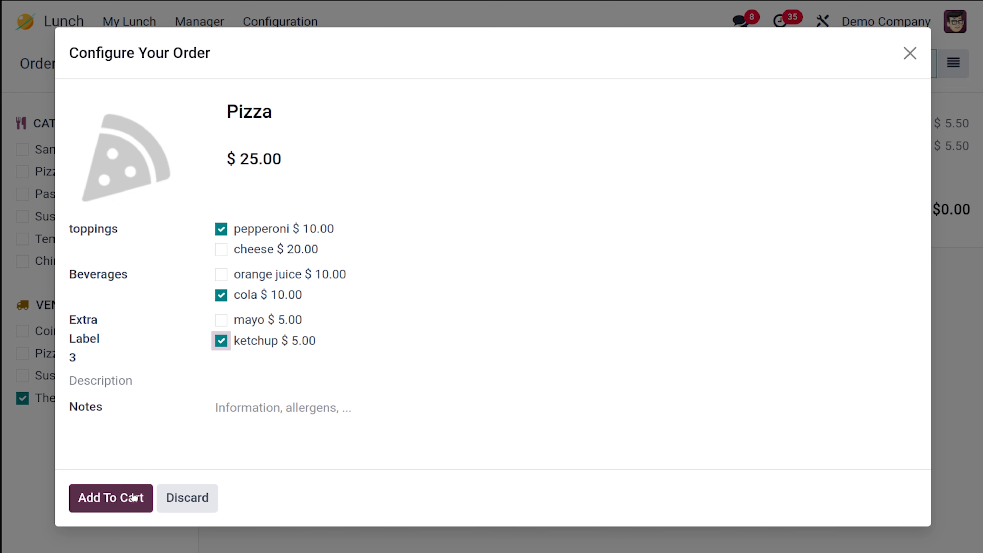
click(112, 508)
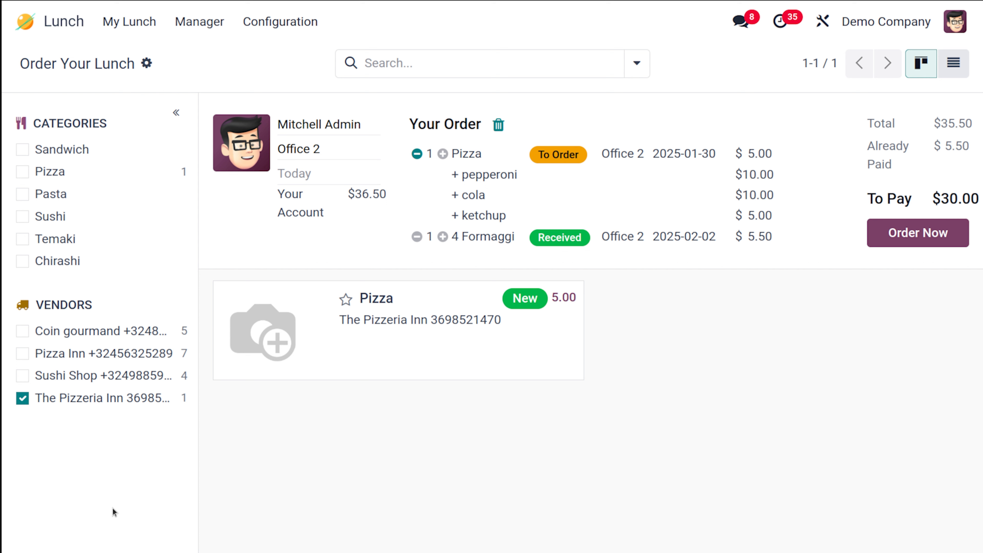